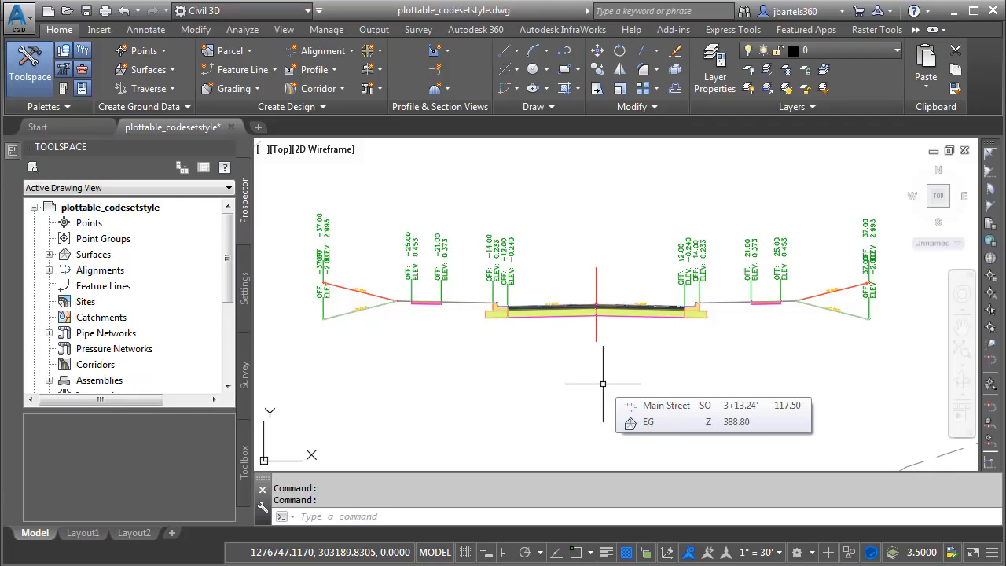
Start a corridor named Main St. along the Main Street alignment, using the Main Street FG profile
scroll(603, 383, "down", 3)
mouse_move(530, 409)
middle_mouse_down()
mouse_move(603, 254)
mouse_move(599, 317)
mouse_move(618, 269)
mouse_move(617, 224)
middle_mouse_up()
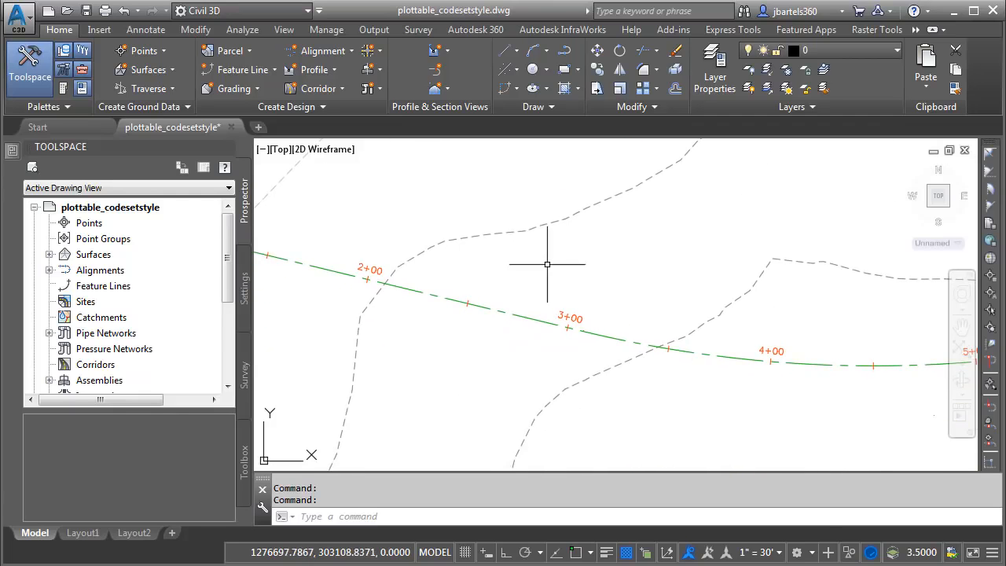
left_click(340, 89)
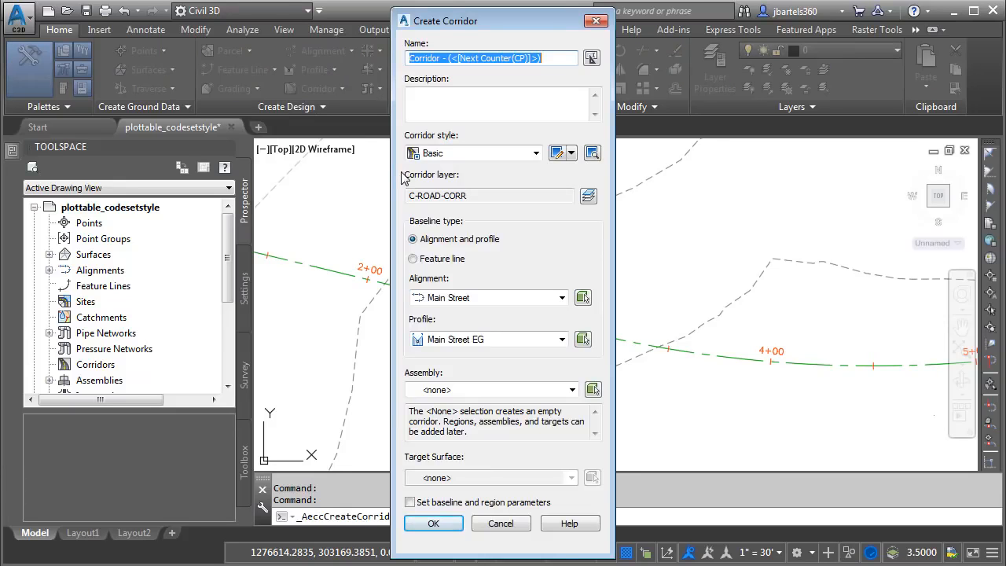
type("Main St.")
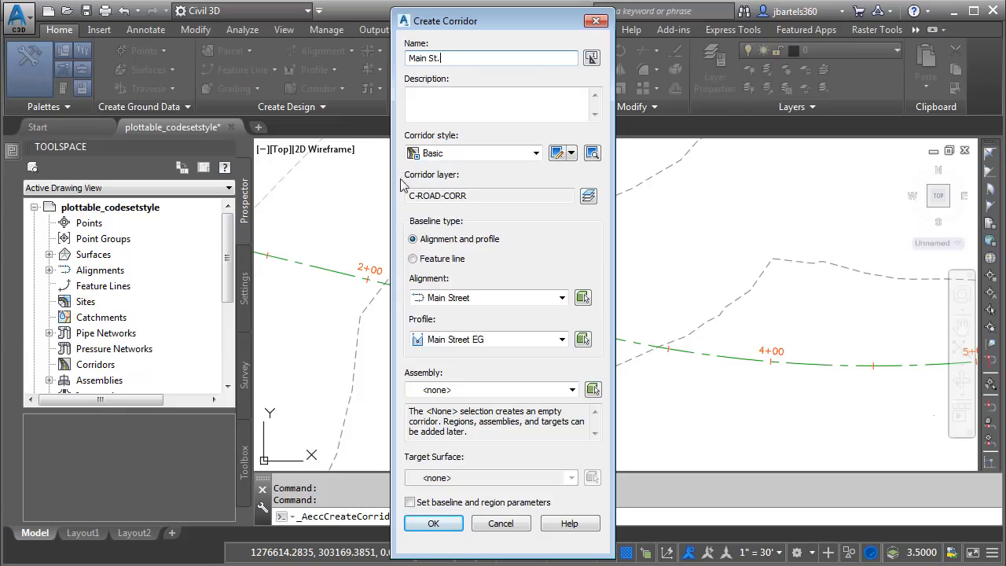
left_click(460, 340)
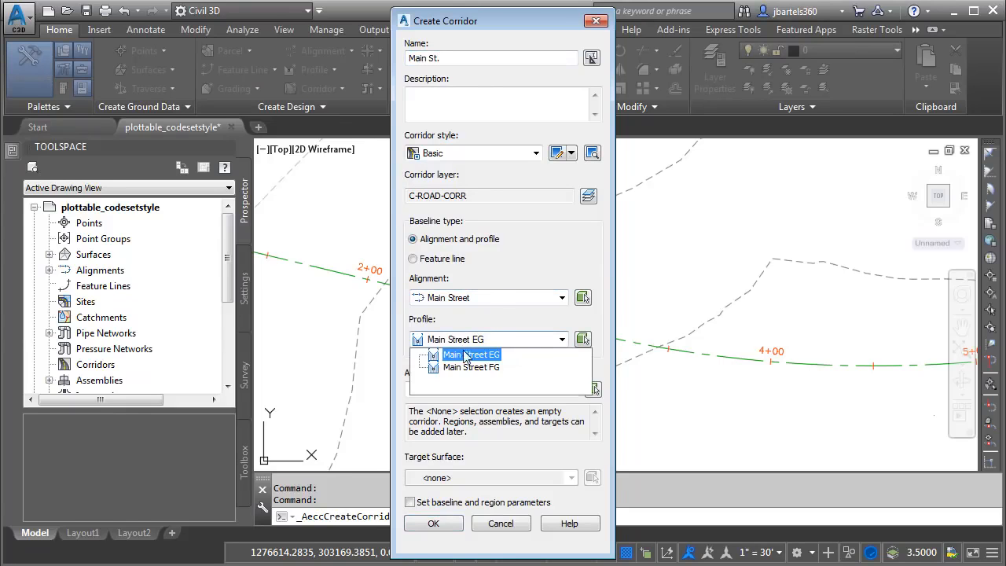
left_click(472, 368)
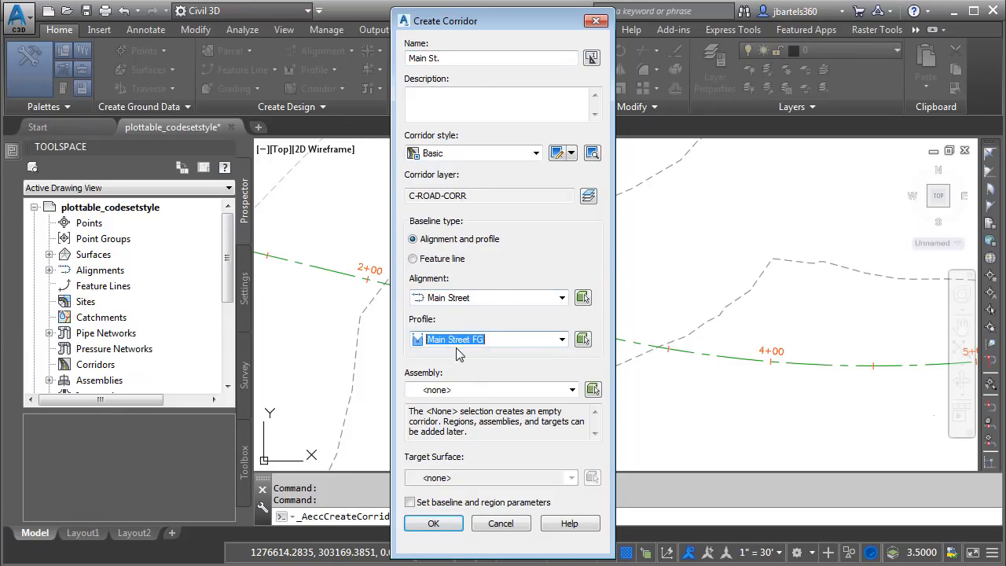
Assign the Main Street assembly and EG target surface, turn off setting baseline and region parameters, and create the corridor
left_click(464, 390)
left_click(456, 415)
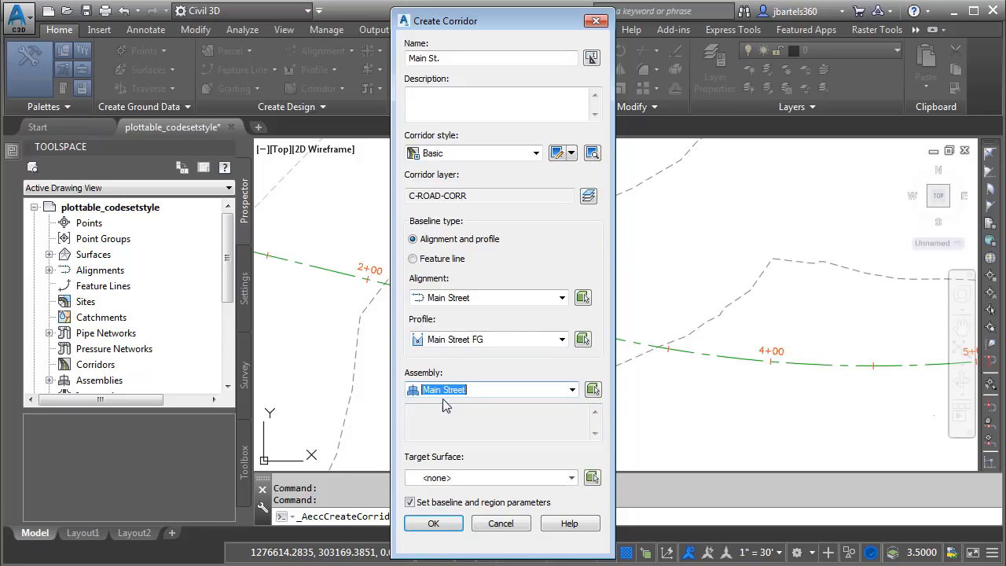
left_click(445, 477)
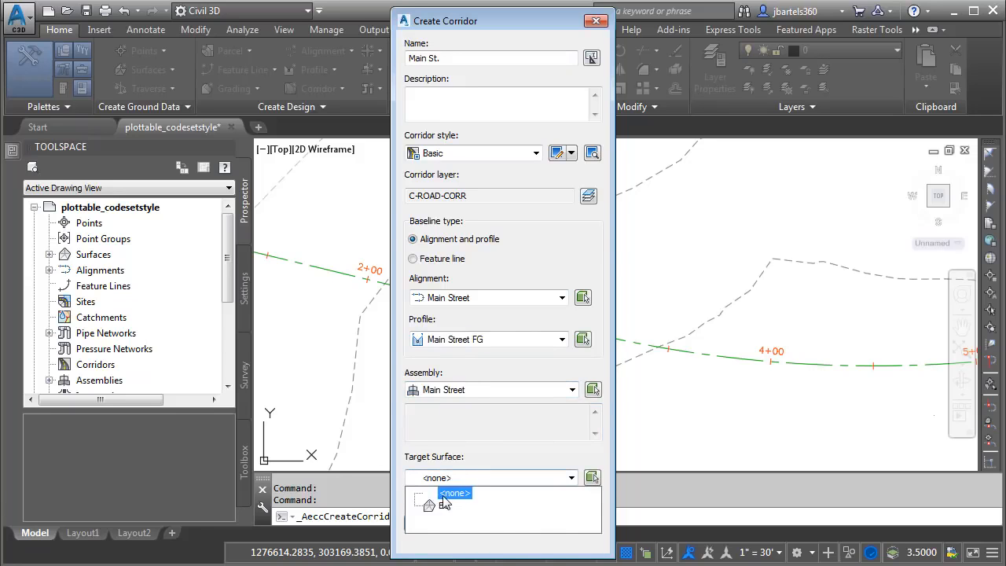
left_click(444, 505)
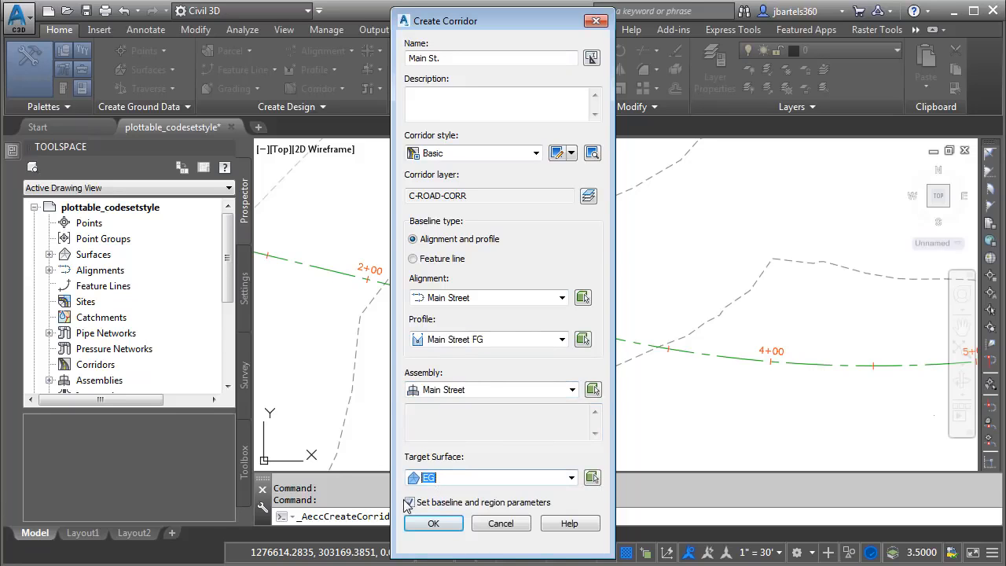
left_click(410, 503)
left_click(428, 523)
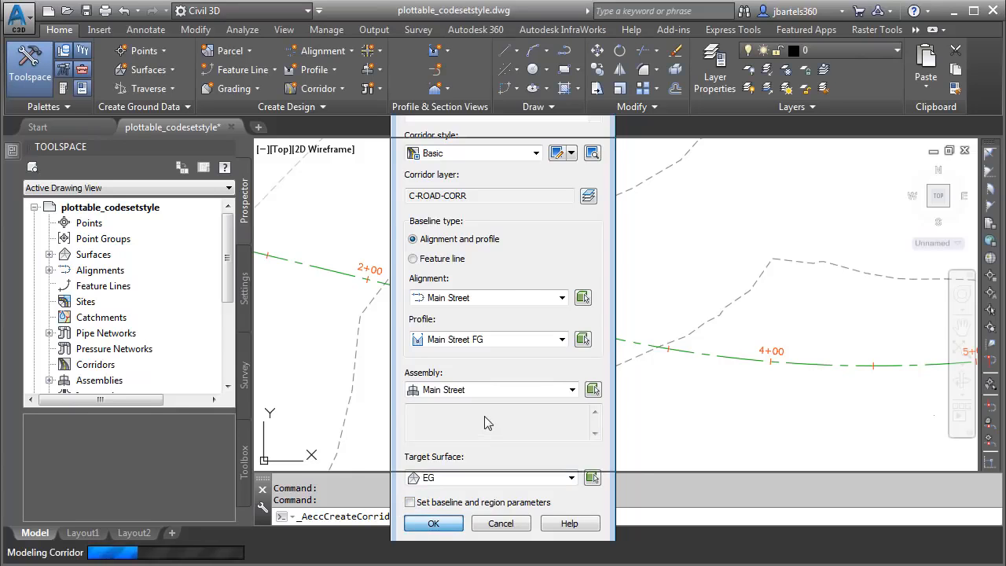
mouse_move(670, 448)
middle_mouse_down()
mouse_move(370, 398)
mouse_move(286, 400)
mouse_move(599, 423)
mouse_move(663, 438)
middle_mouse_up()
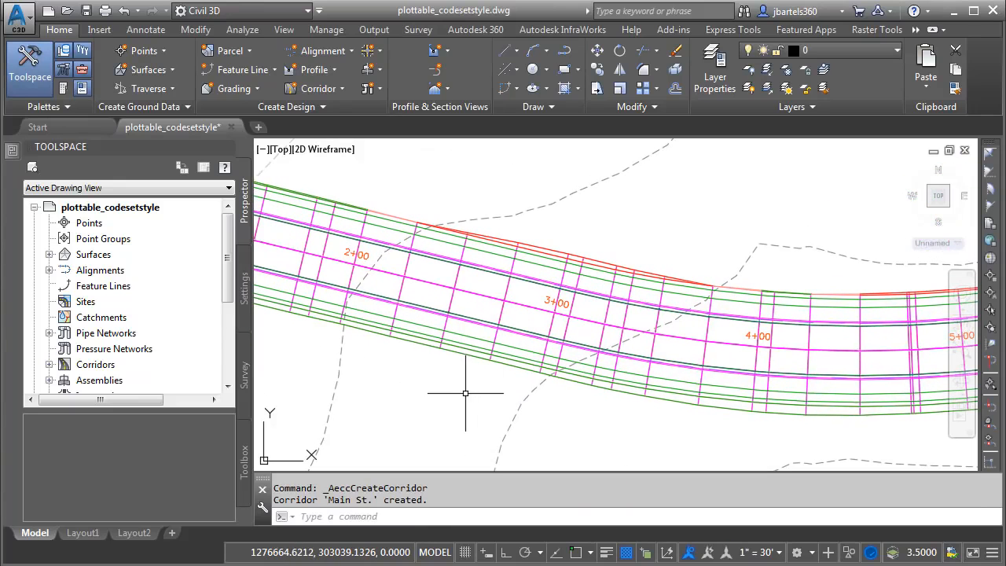
scroll(476, 309, "up", 2)
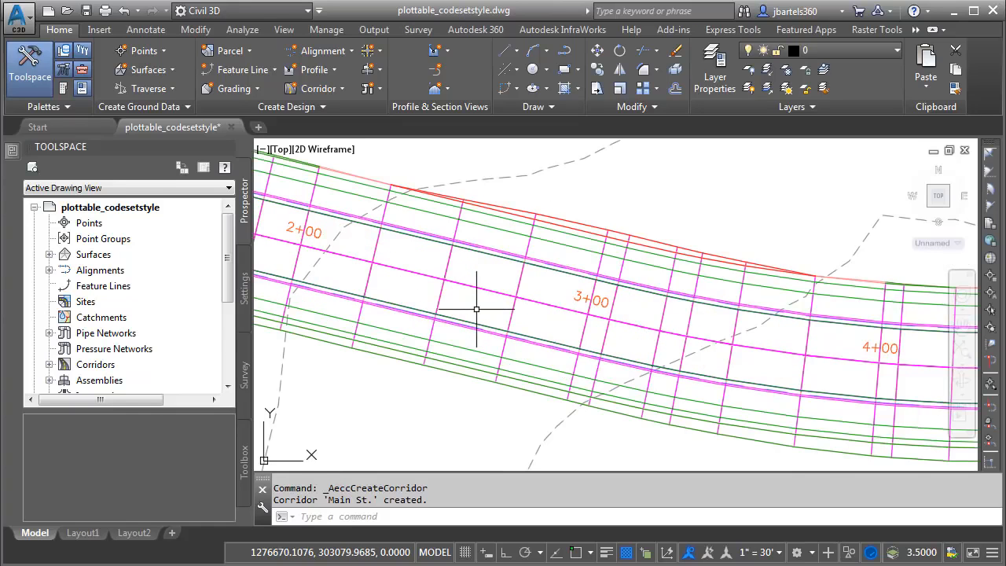
mouse_move(477, 309)
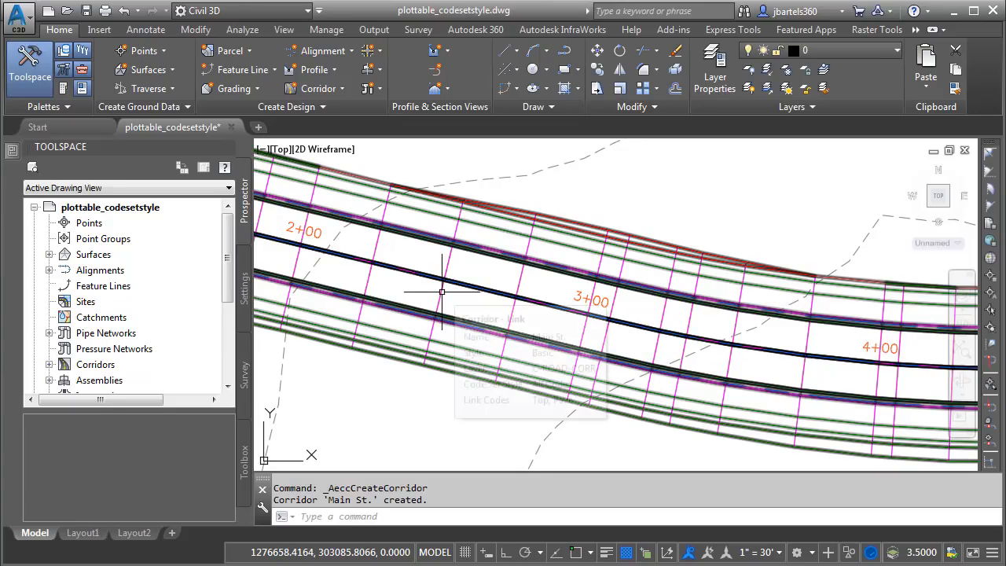
mouse_move(442, 292)
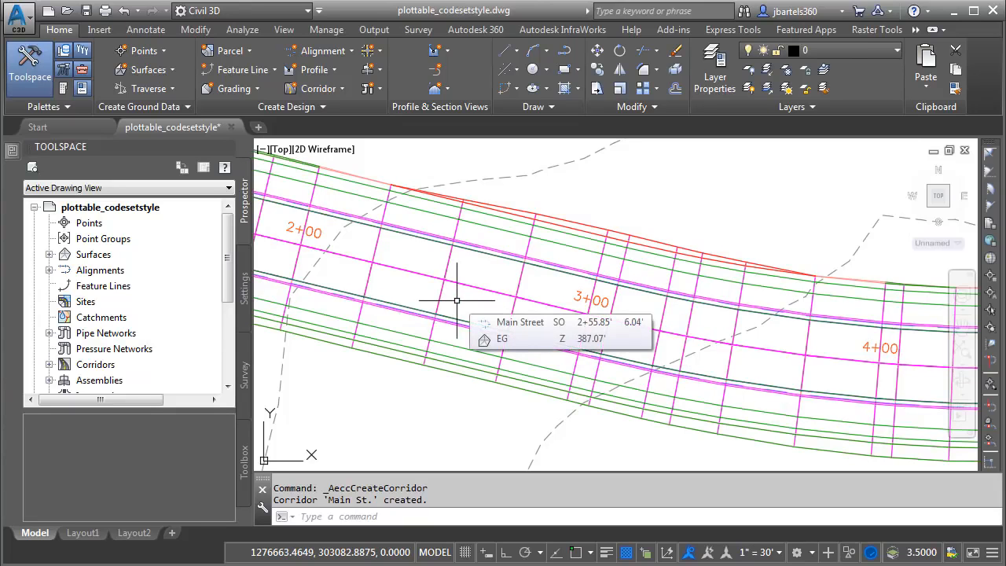
Copy the All Codes code set style and name the copy Corridor Plot
left_click(245, 291)
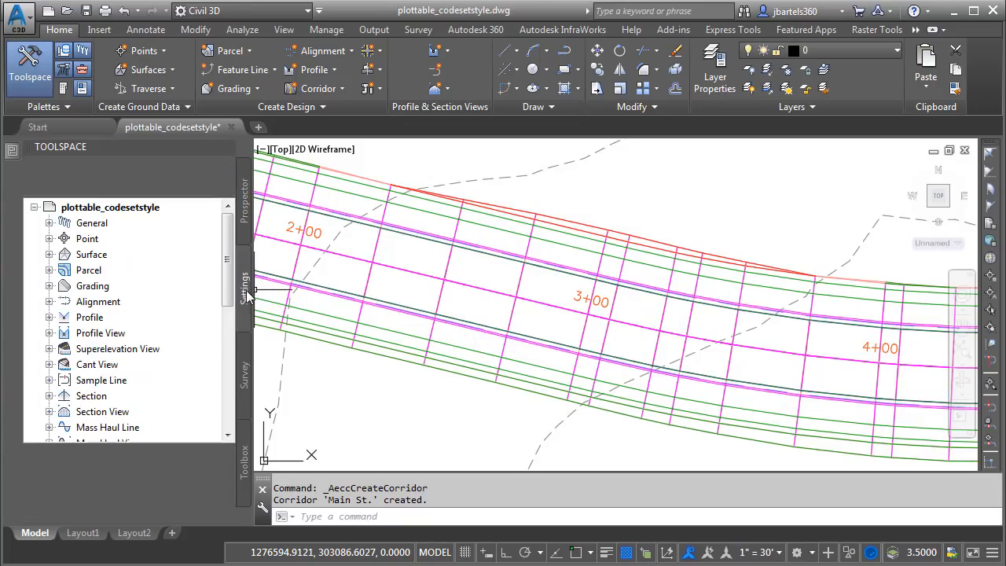
left_click(49, 223)
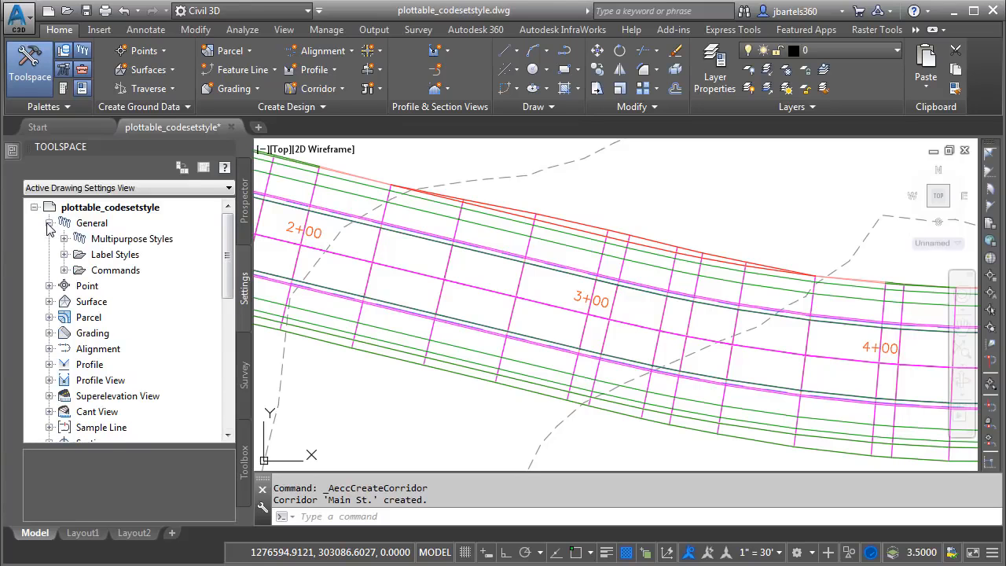
left_click(64, 239)
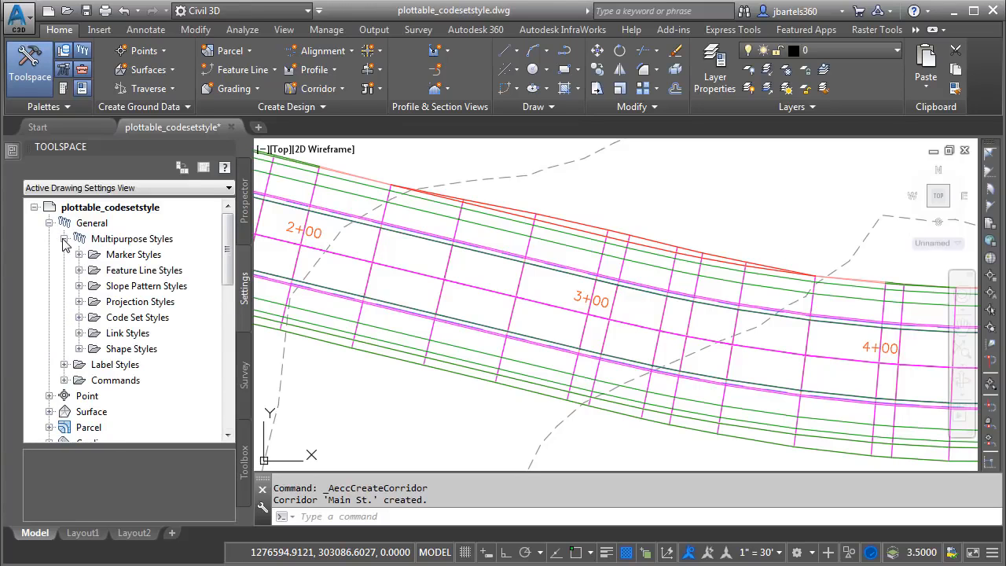
left_click(79, 318)
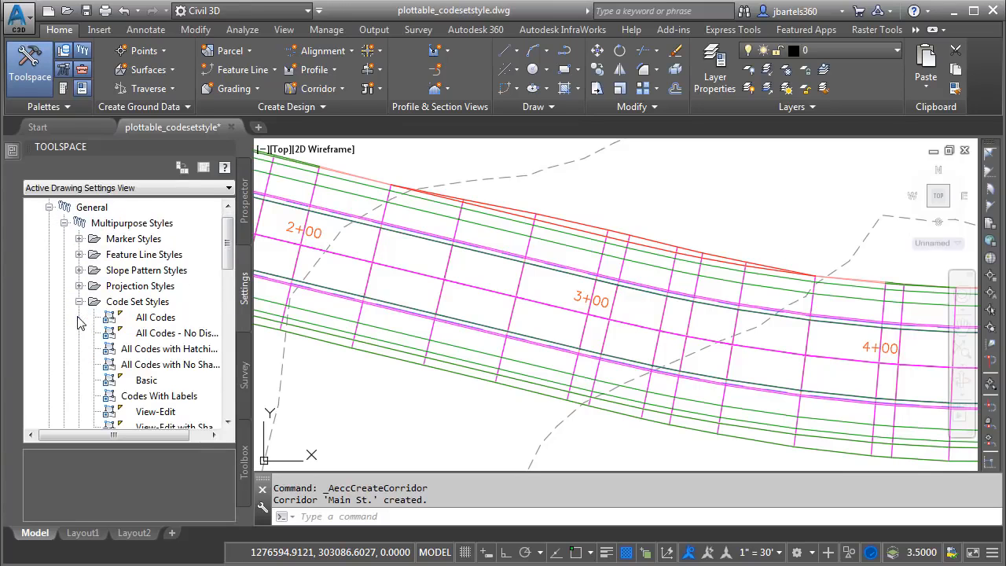
right_click(142, 318)
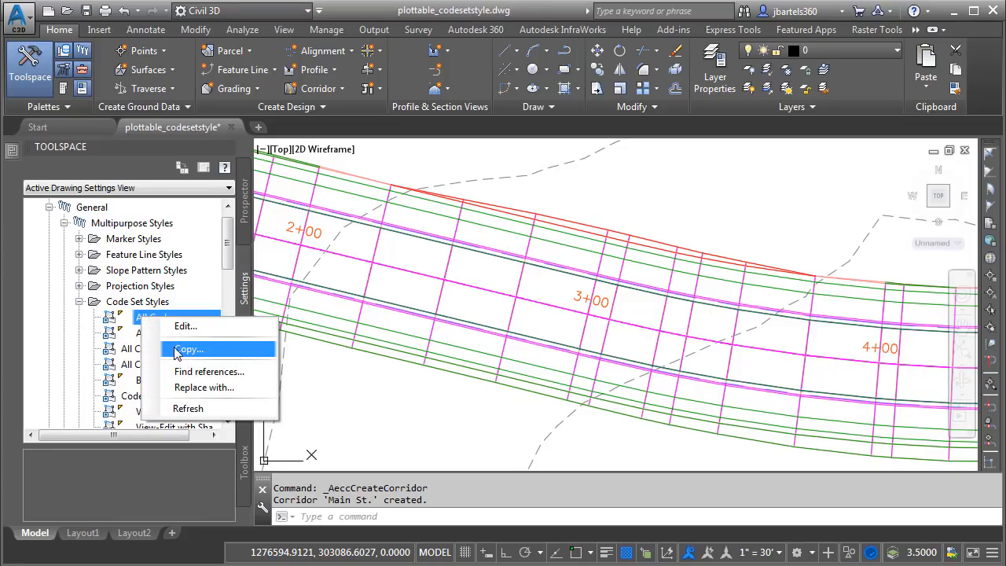
left_click(189, 349)
double_click(93, 79)
left_click_drag(93, 79, 41, 80)
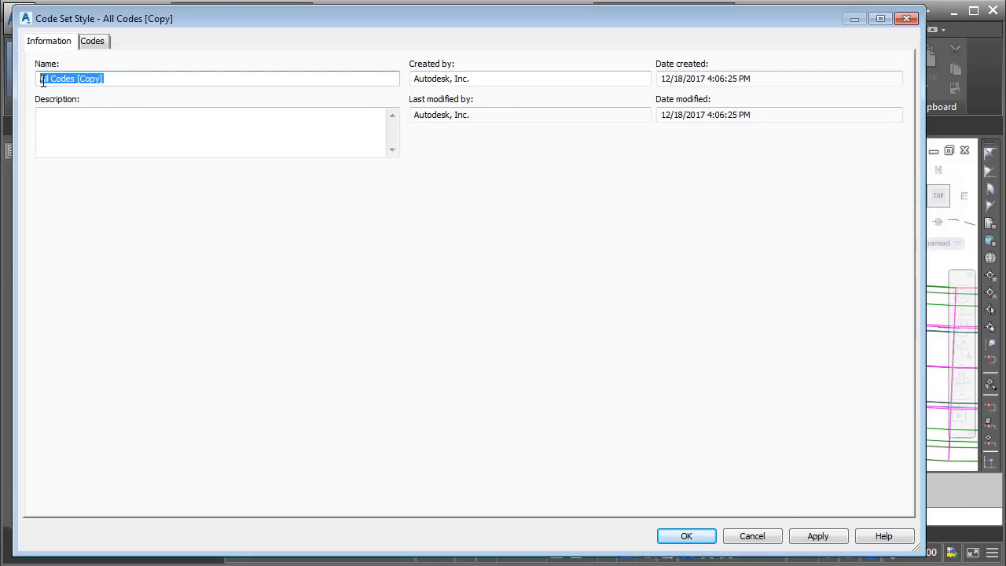
type("Corridor Plot")
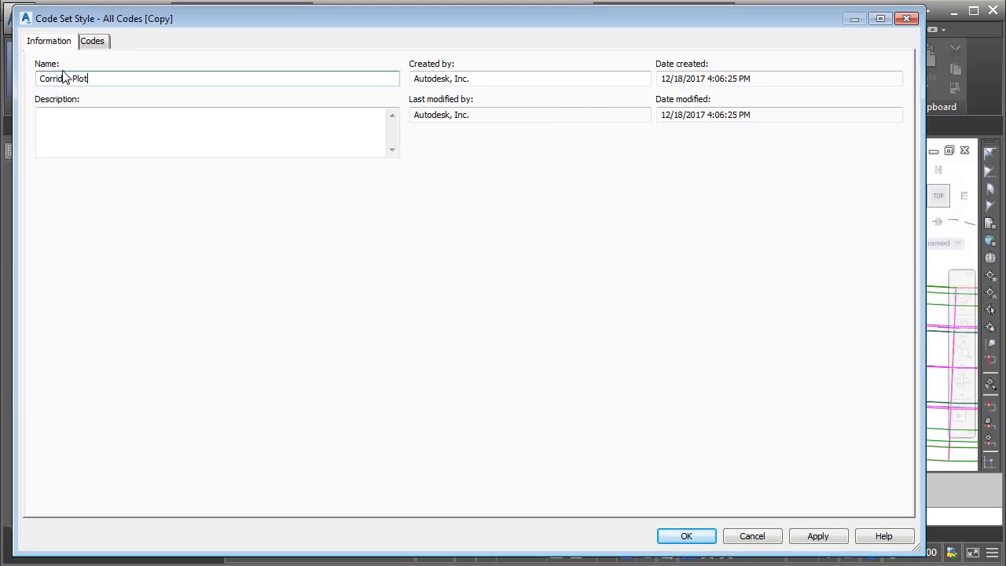
Set the style of all link codes in the Corridor Plot code set, from <default> through Top, to _No Display
left_click(92, 43)
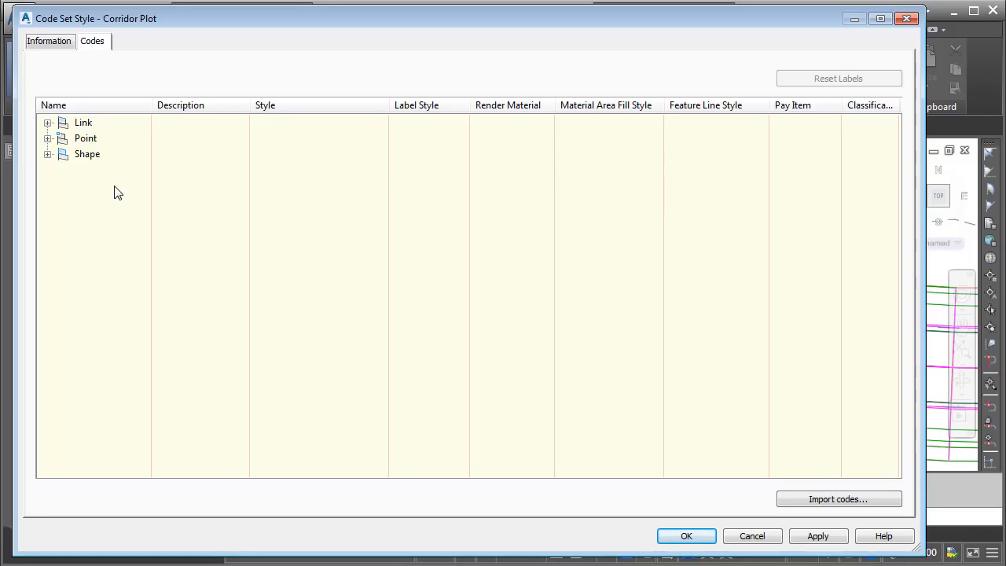
left_click(47, 124)
left_click(101, 139)
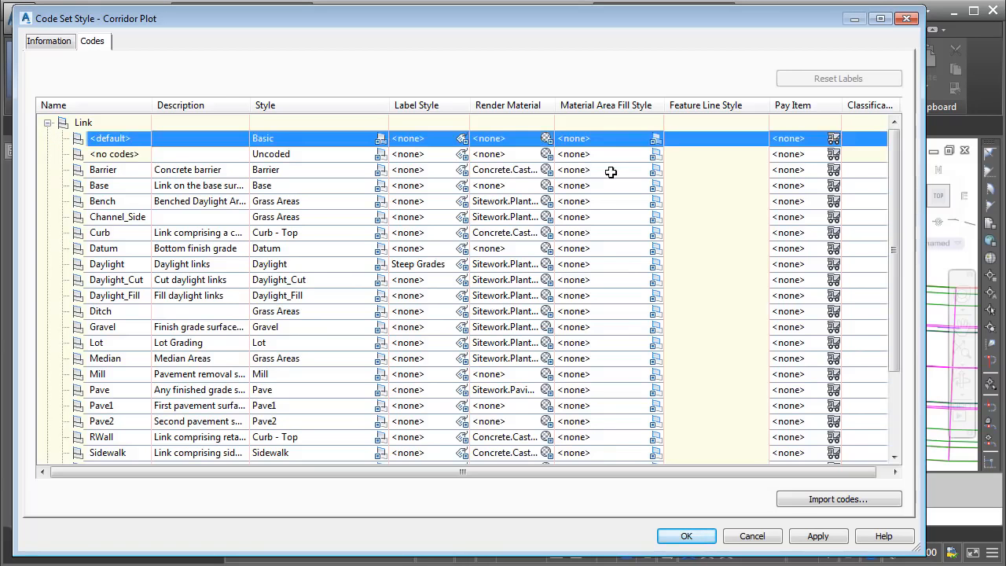
left_click_drag(895, 170, 894, 245)
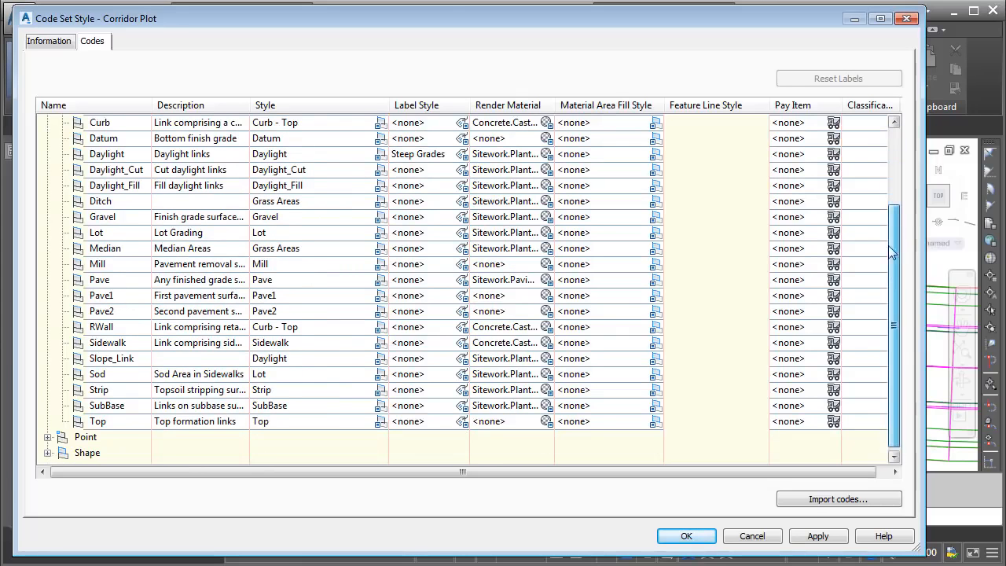
left_click(103, 424, "shift")
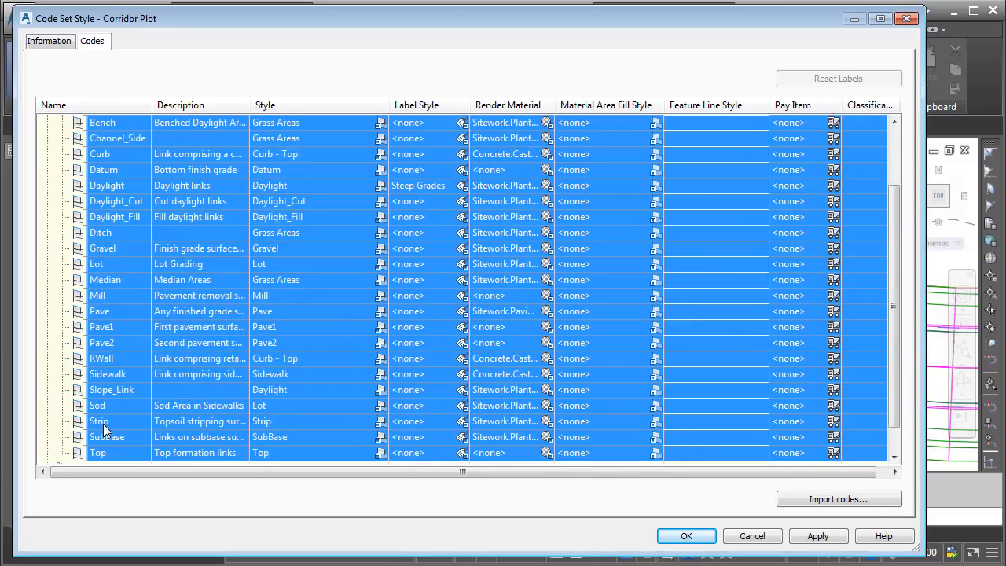
left_click(381, 125)
left_click(528, 255)
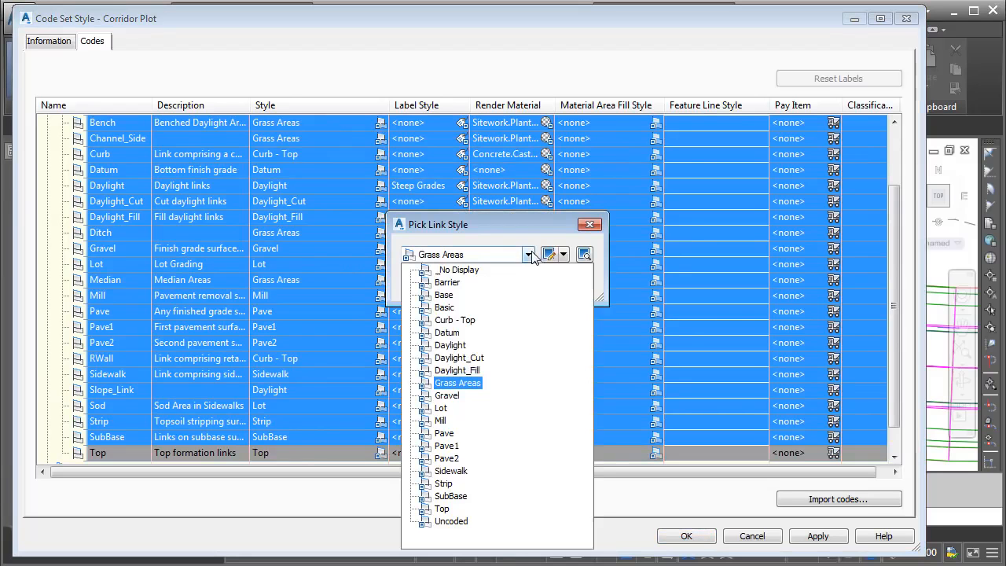
left_click(458, 269)
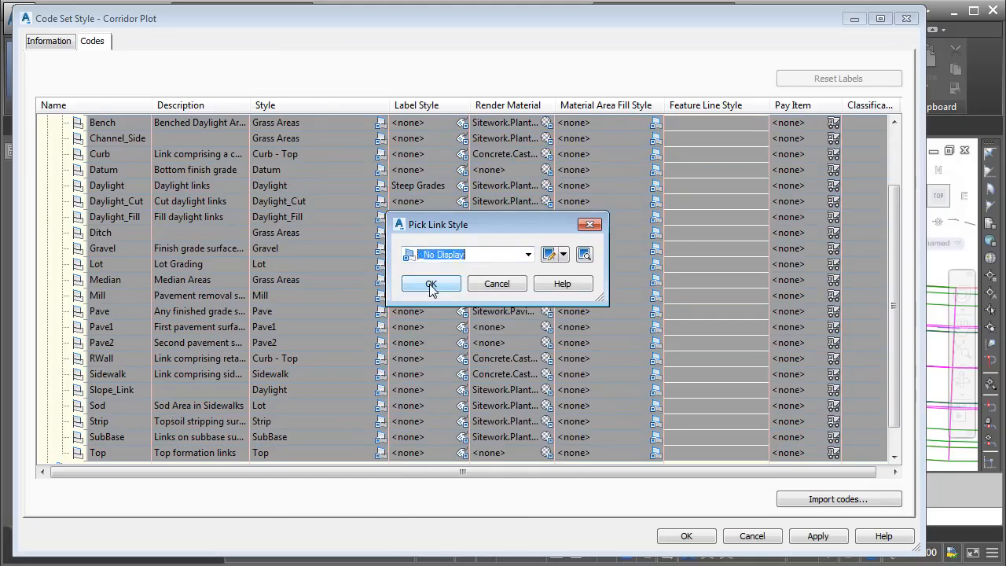
left_click(429, 285)
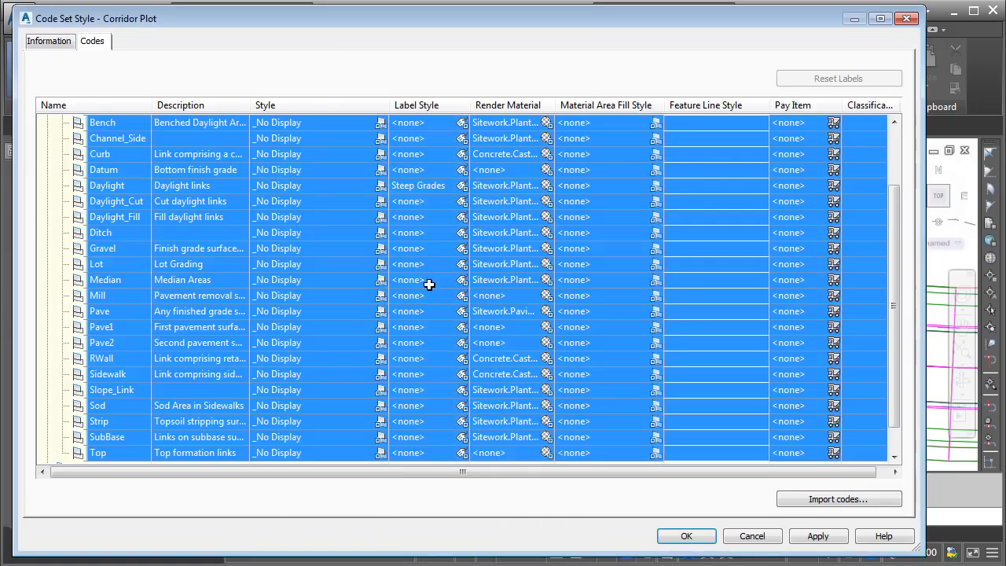
Set both the label style and the render material of all link codes to <none>
left_click(461, 125)
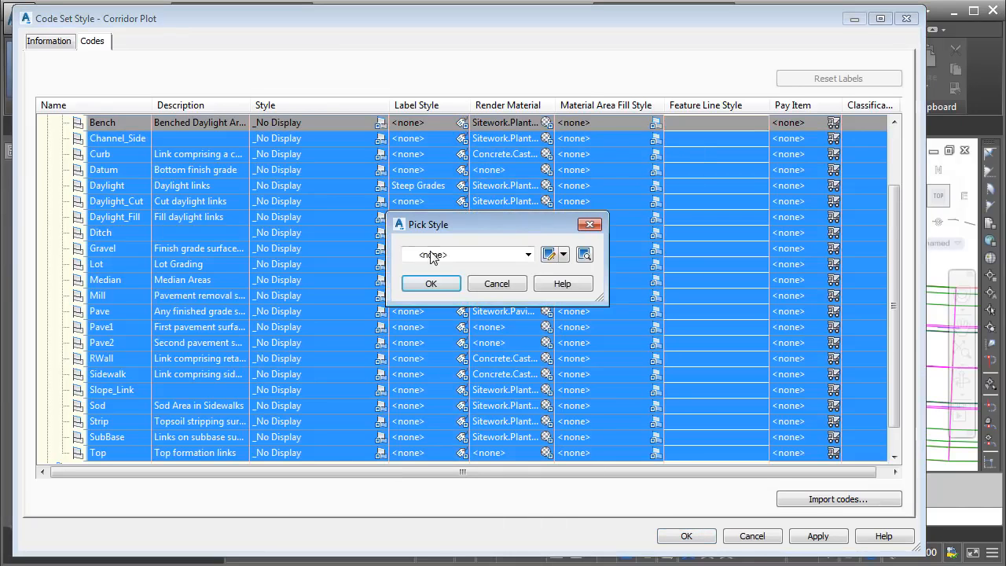
left_click(431, 283)
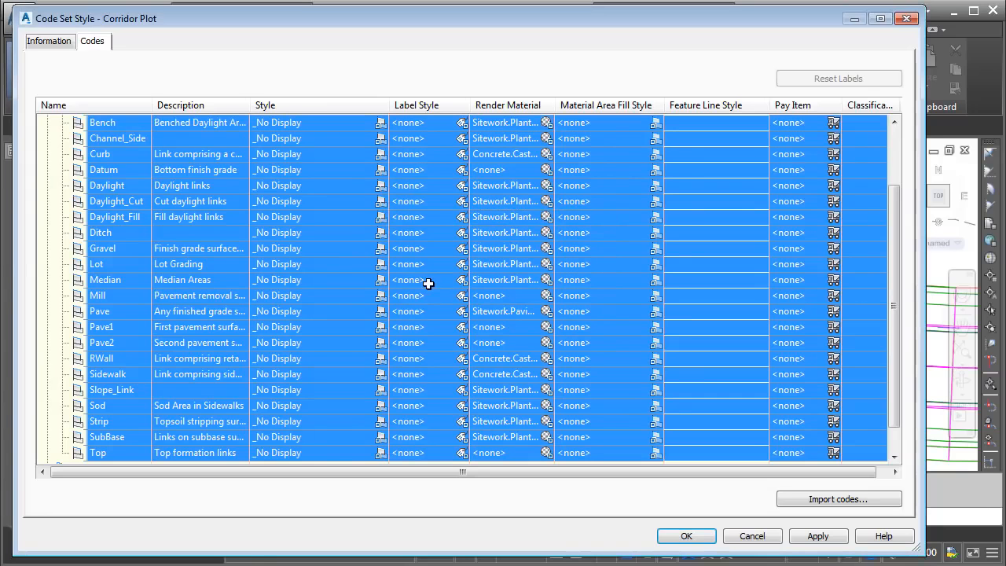
left_click(547, 124)
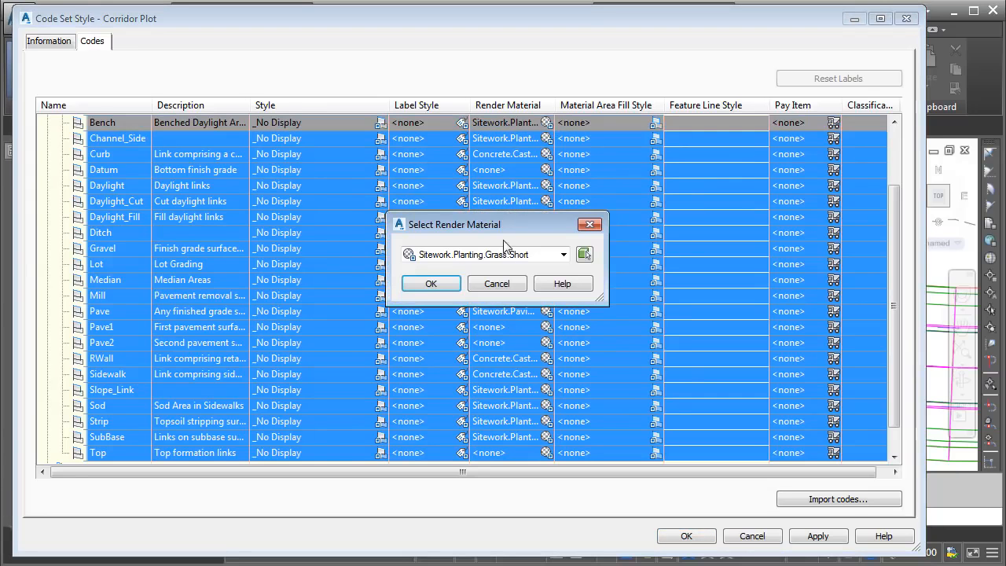
left_click(563, 254)
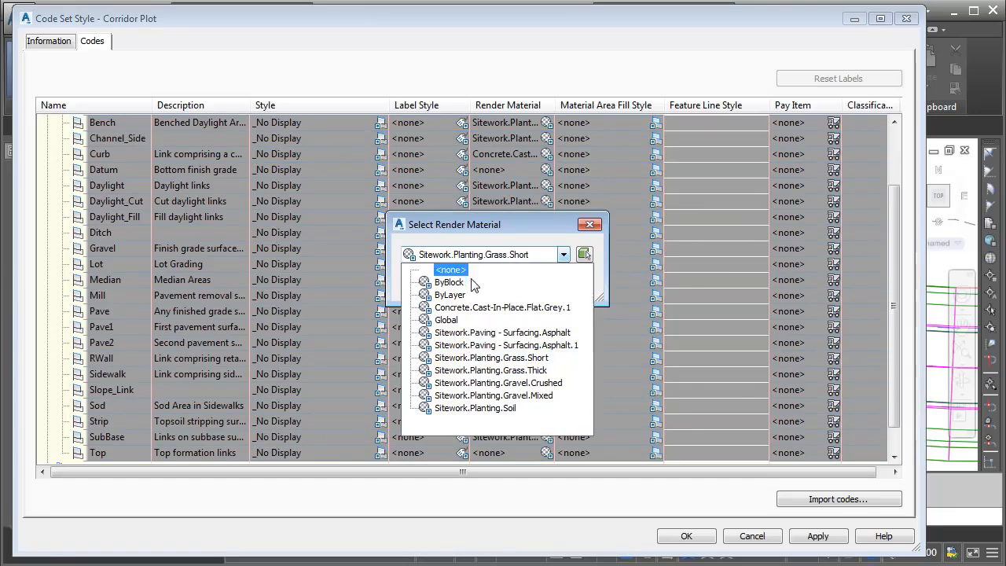
left_click(452, 269)
left_click(432, 284)
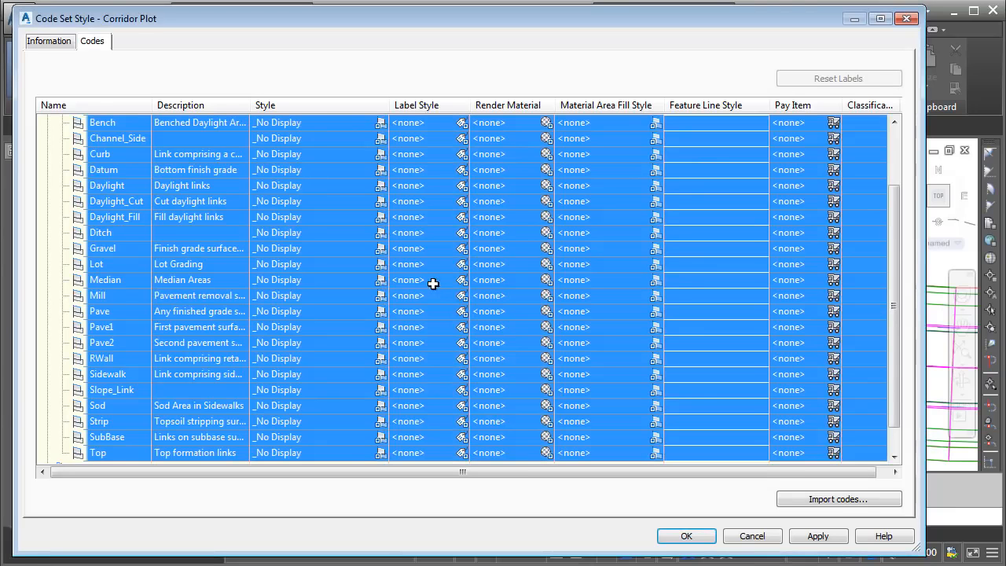
left_click_drag(896, 200, 898, 159)
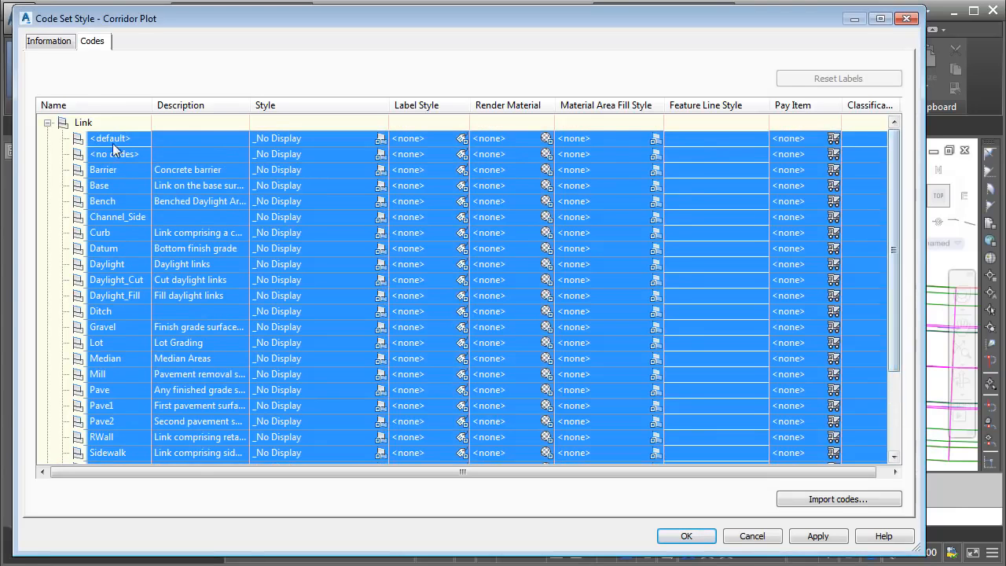
left_click(47, 123)
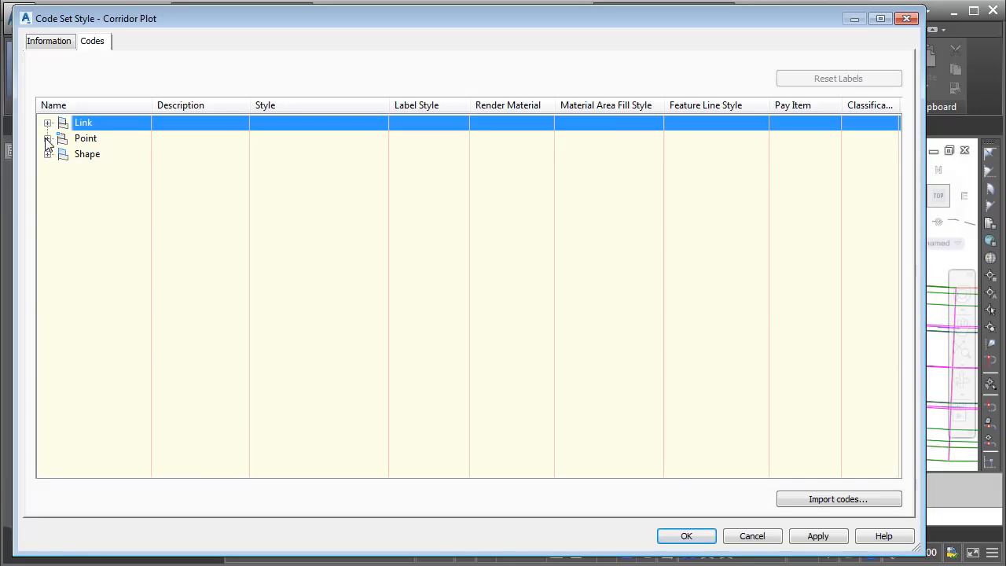
Set the marker style of all point codes in the Corridor Plot code set, from <default> through Top_Curb, to _No Markers
left_click(47, 138)
left_click(104, 140)
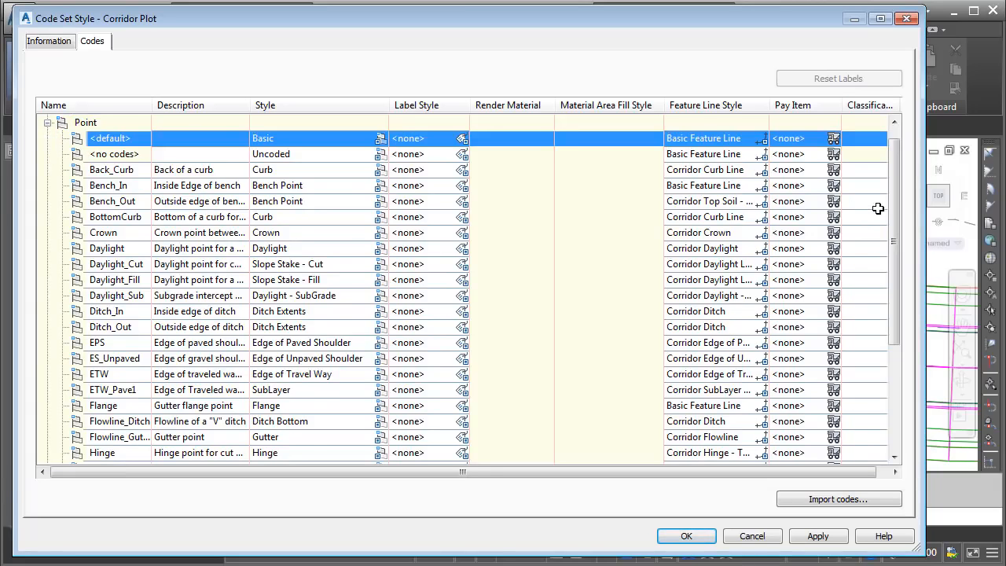
left_click_drag(894, 214, 898, 316)
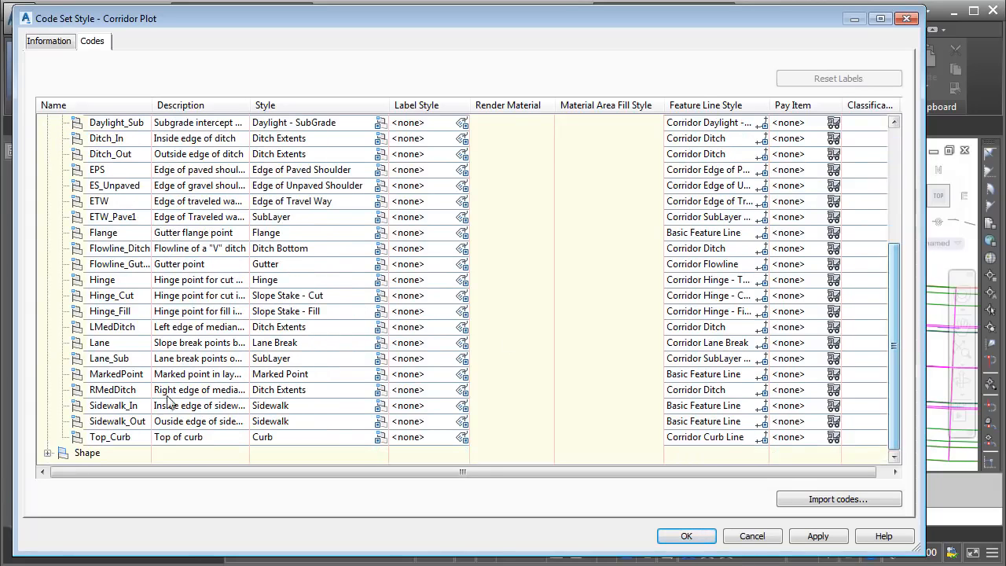
left_click(118, 437, "shift")
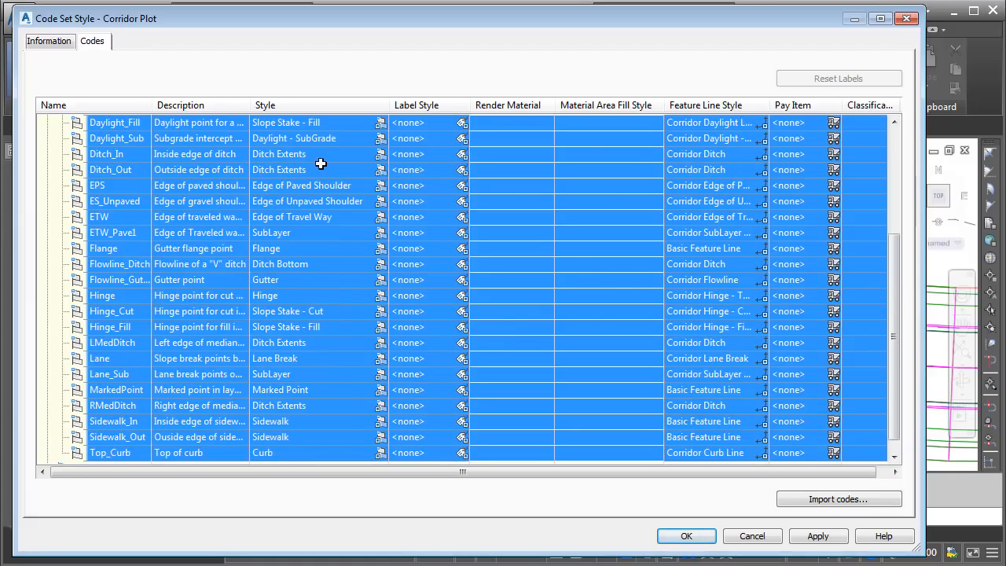
left_click(380, 124)
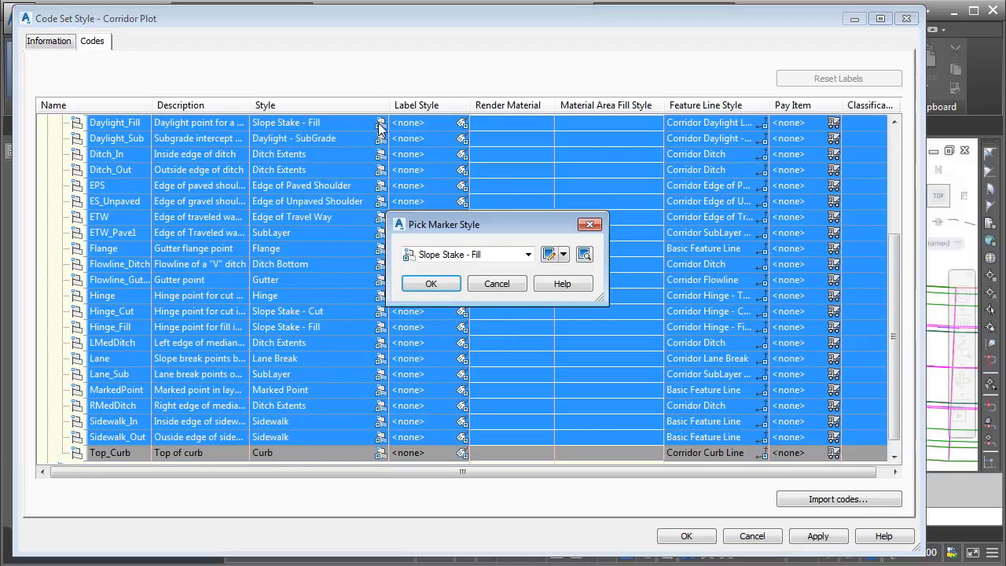
left_click(528, 255)
left_click_drag(585, 422, 585, 278)
left_click(454, 271)
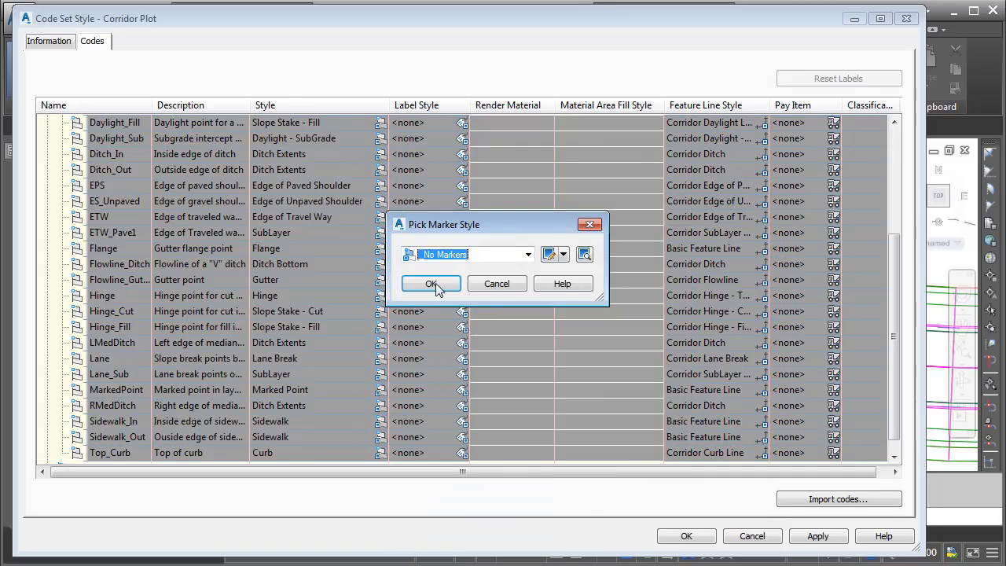
left_click(431, 284)
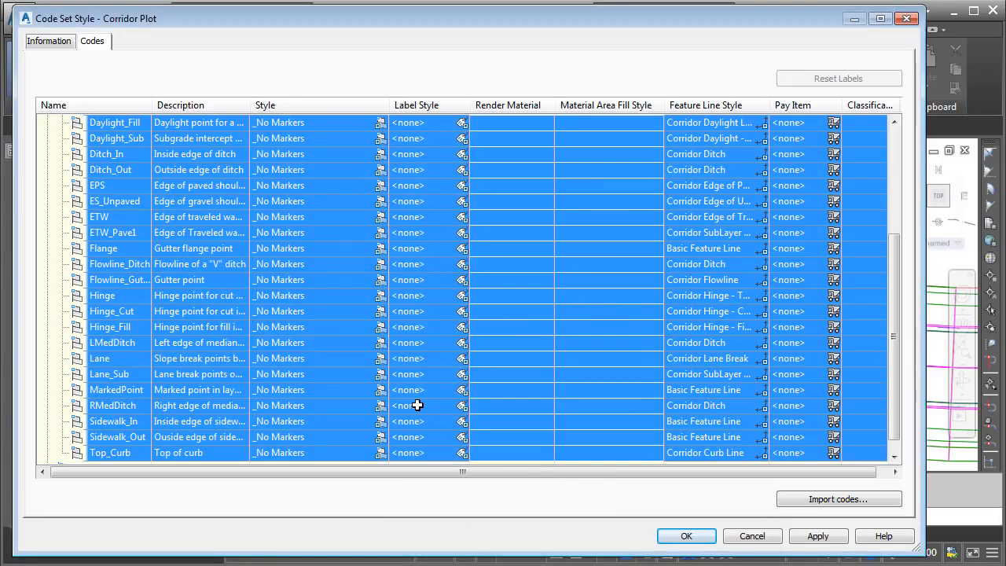
Set the feature line style of all point codes to _No Display
left_click(762, 126)
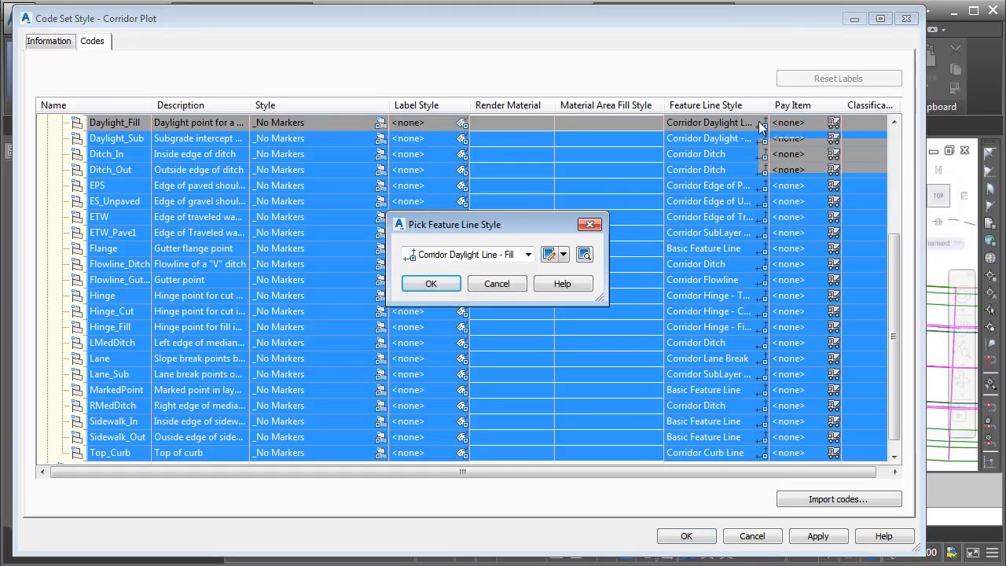
left_click(528, 254)
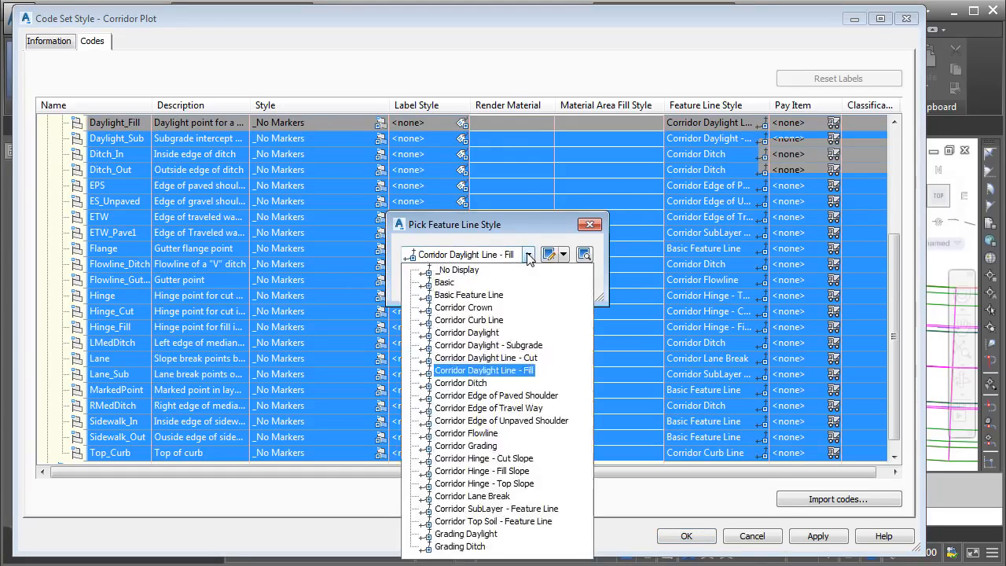
left_click(464, 267)
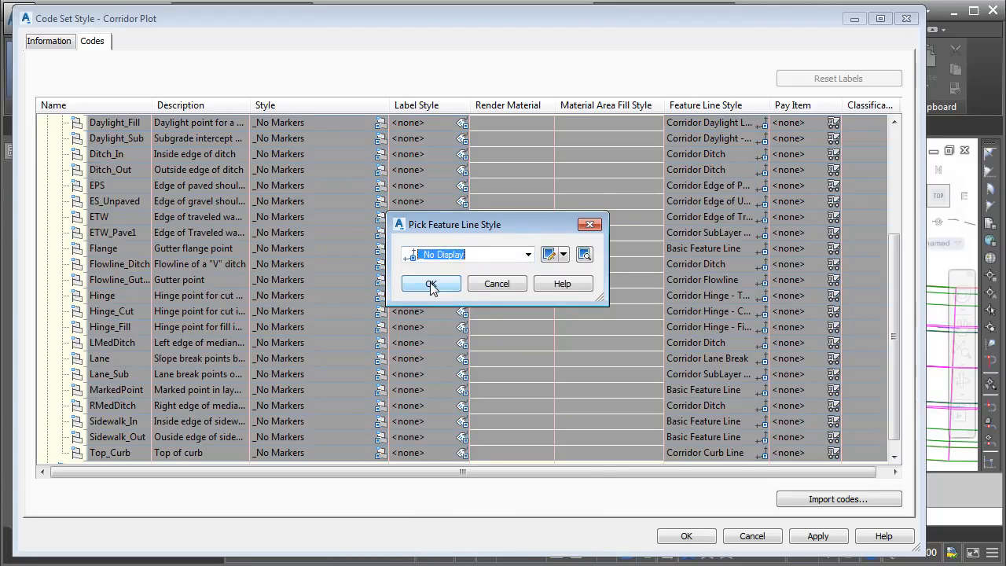
left_click(431, 285)
left_click_drag(897, 252, 900, 157)
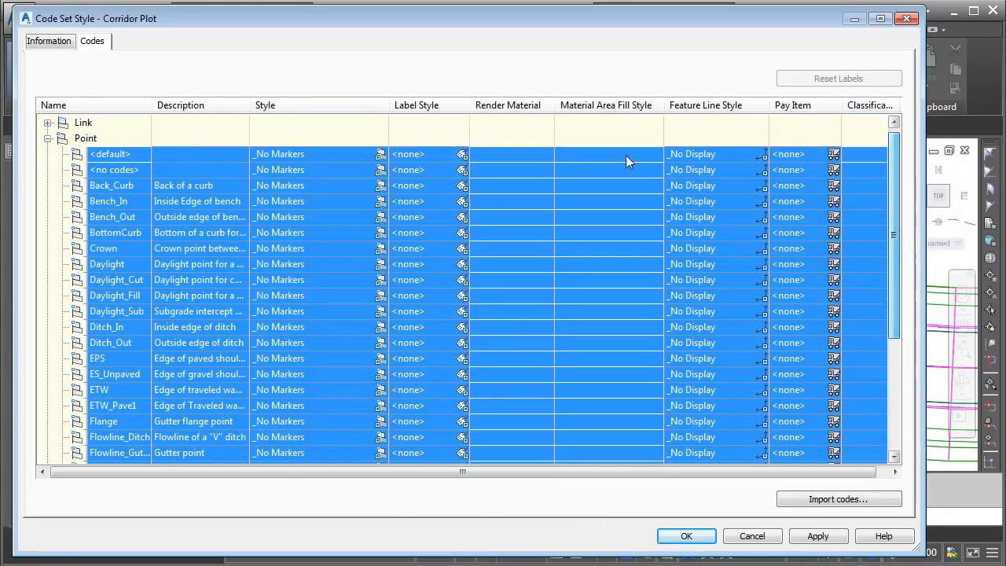
left_click(47, 140)
Set the style of all shape codes, from <default> through SubBase, to _No Display and save the code set style
left_click(47, 154)
left_click(99, 169)
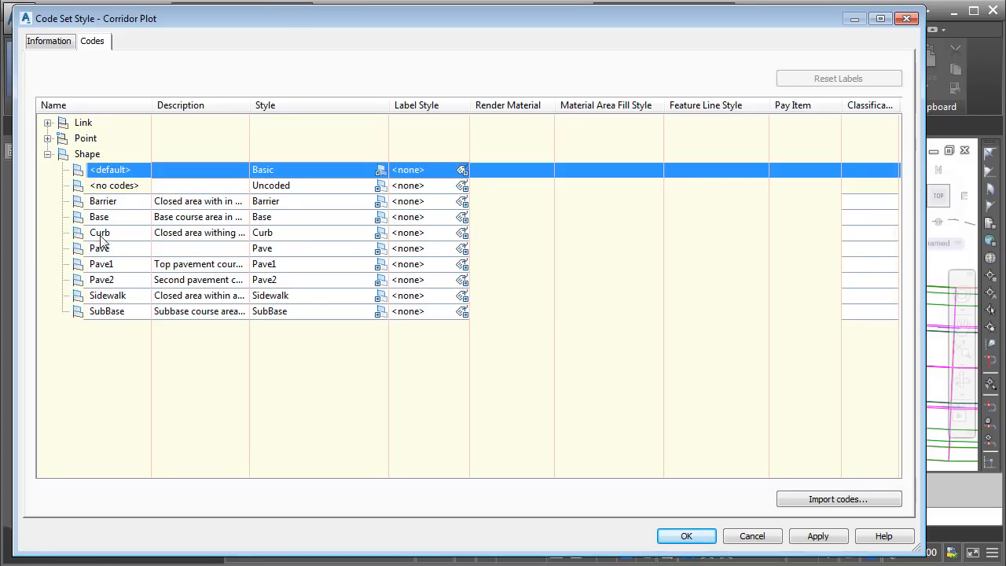
left_click(98, 312, "shift")
left_click(376, 173)
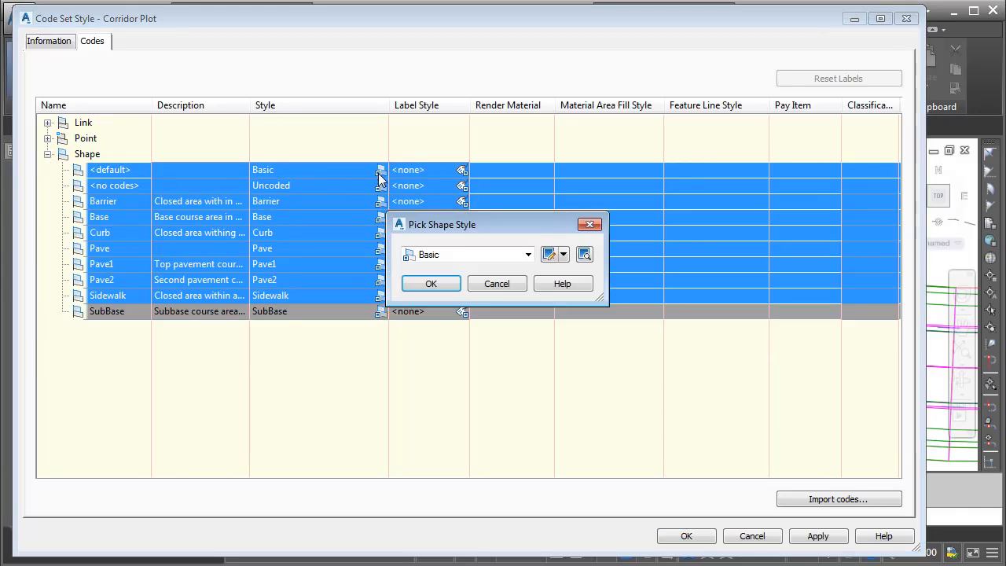
left_click(529, 254)
left_click(464, 320)
left_click(464, 275)
left_click(444, 284)
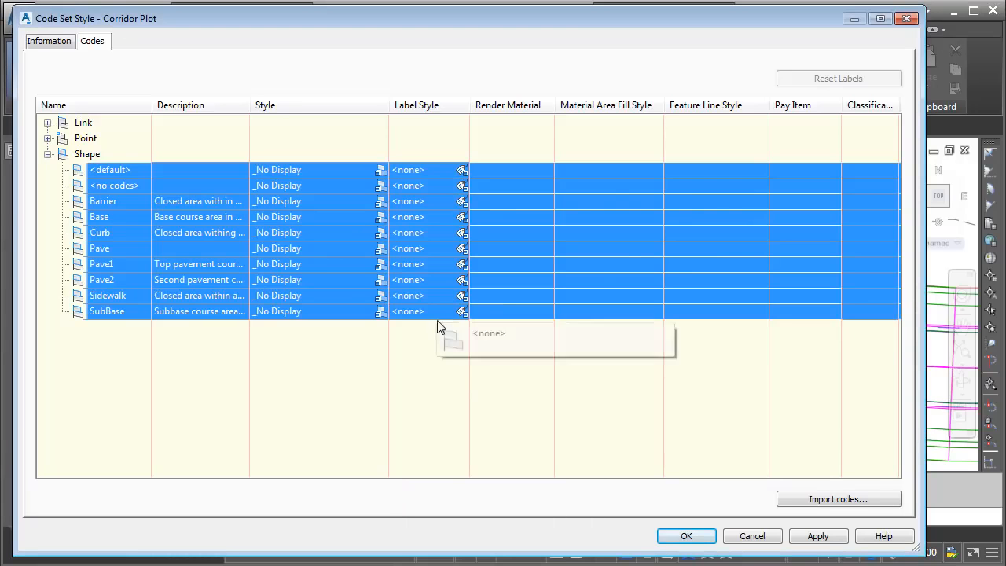
left_click(665, 536)
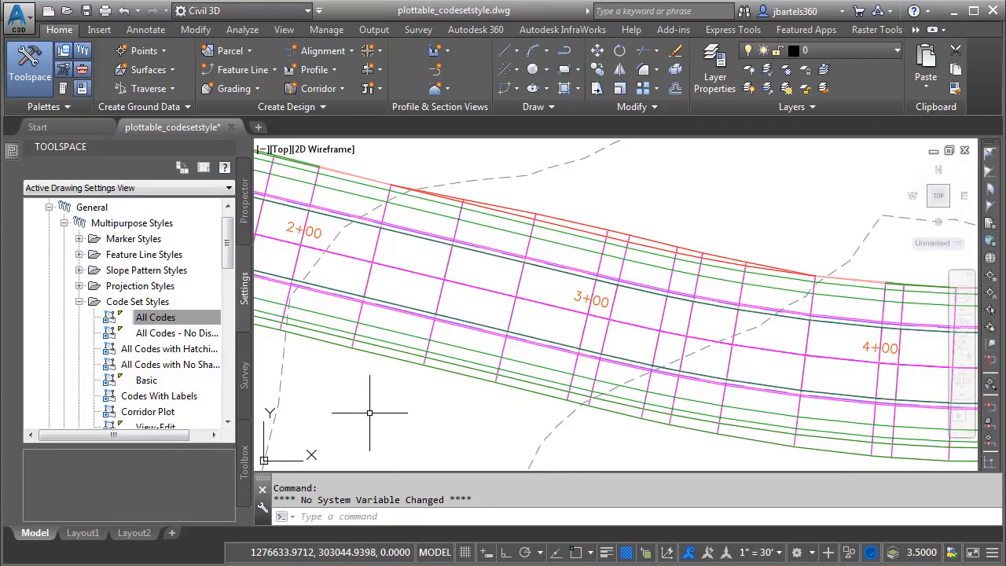
Examine the corridor lines in plan and identify the point codes at the outer and inner edges of the assembly's sidewalk
scroll(482, 269, "up", 2)
middle_click_drag(482, 269, 448, 334)
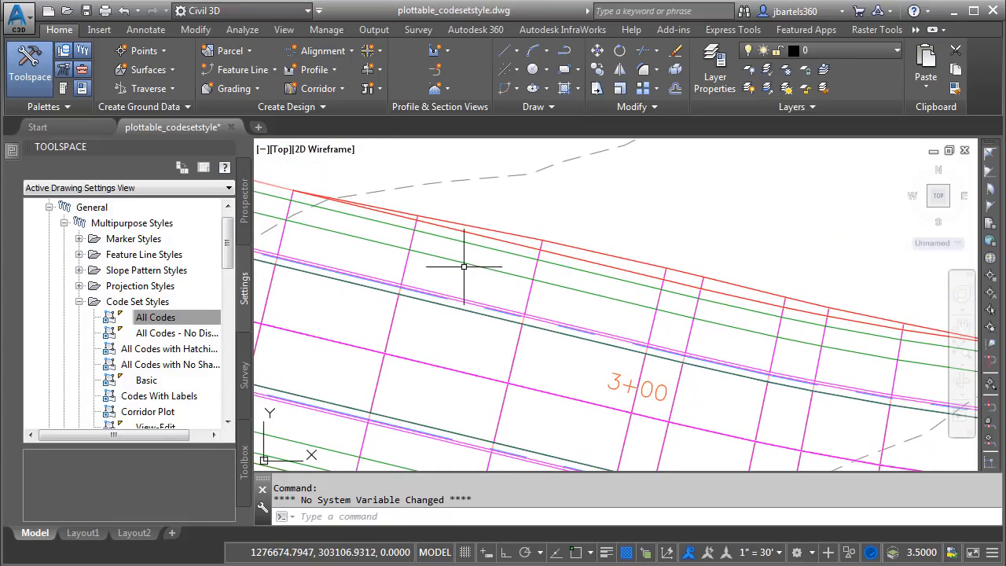
mouse_move(465, 263)
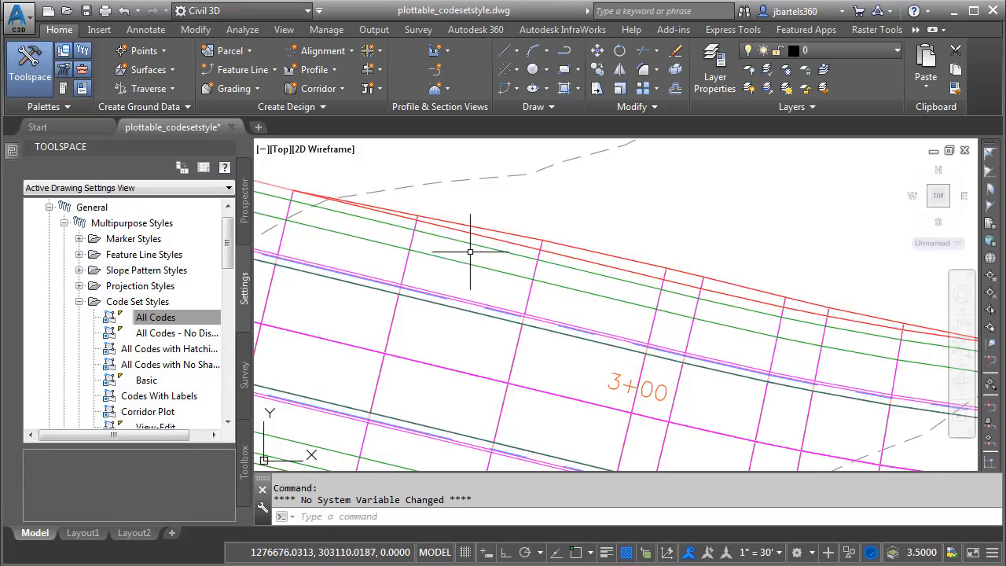
mouse_move(471, 243)
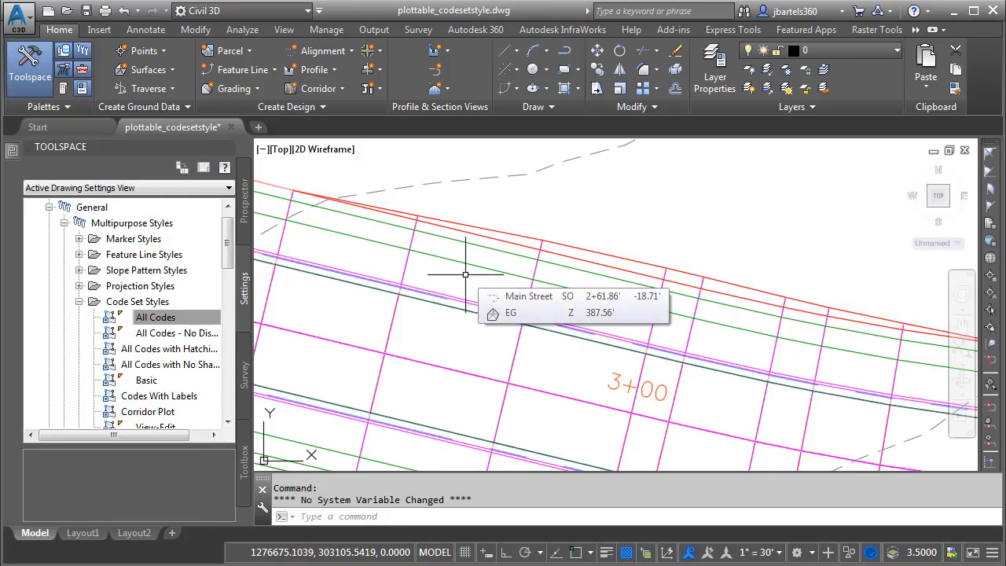
scroll(465, 274, "down", 3)
middle_click_drag(596, 226, 395, 450)
scroll(475, 282, "up", 3)
scroll(530, 254, "up", 10)
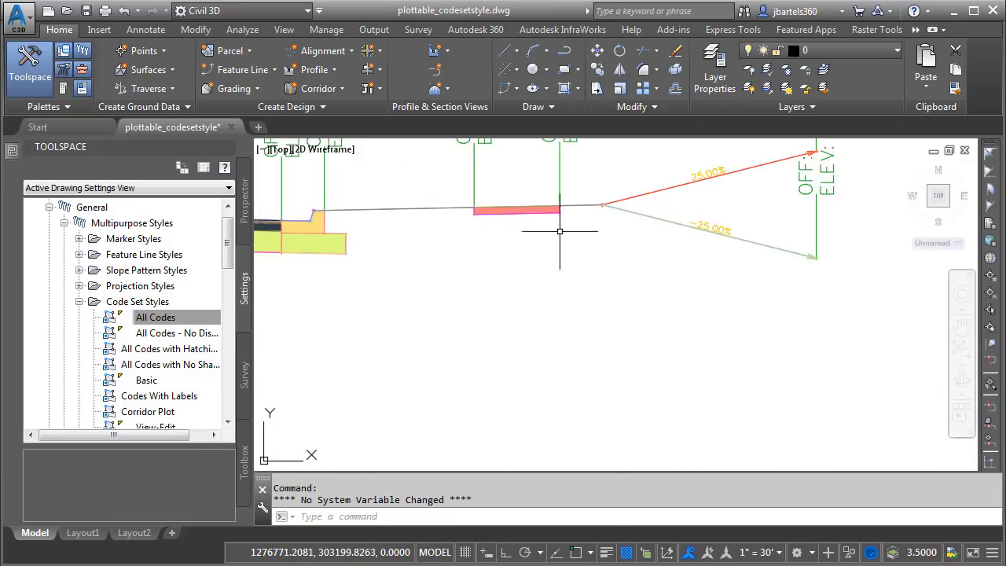
middle_click_drag(571, 218, 572, 326)
scroll(572, 318, "up", 3)
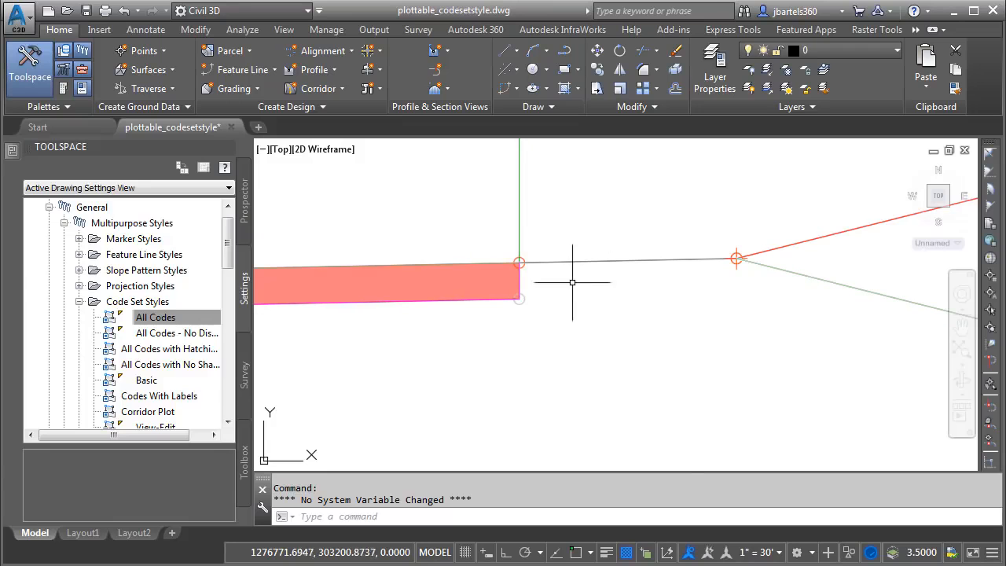
mouse_move(523, 255)
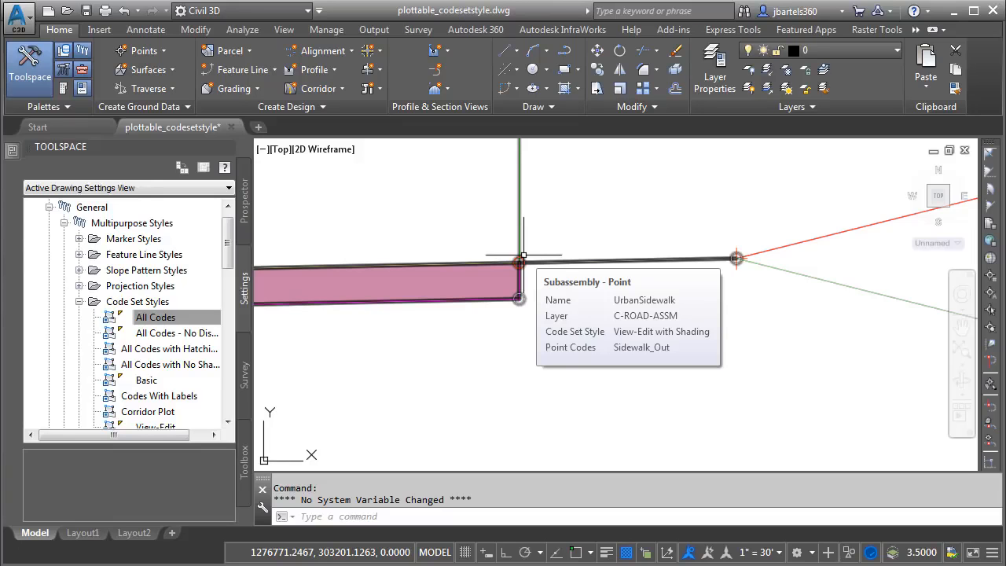
scroll(569, 319, "down", 1)
middle_click_drag(595, 333, 842, 337)
scroll(411, 271, "up", 5)
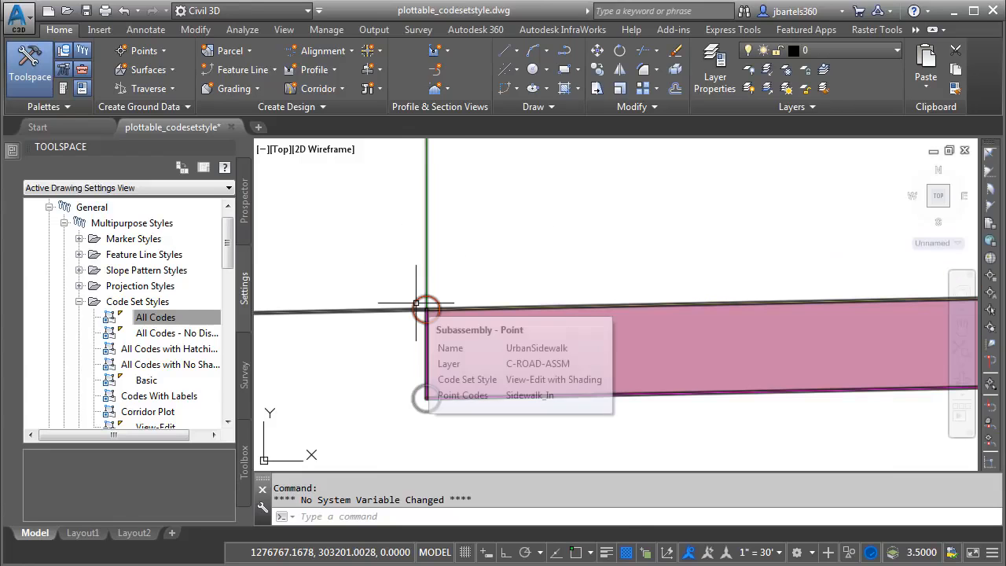
Examine the assembly's point codes at the top of the curb and where the gutter meets the lane
scroll(396, 280, "down", 5)
middle_click_drag(308, 263, 701, 263)
middle_click_drag(409, 261, 770, 262)
scroll(489, 288, "up", 4)
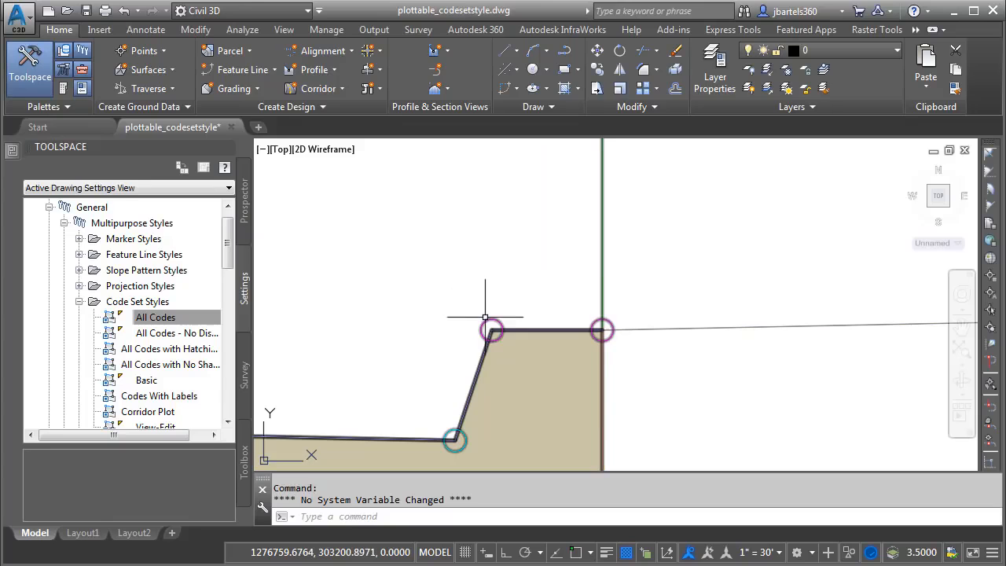
mouse_move(486, 319)
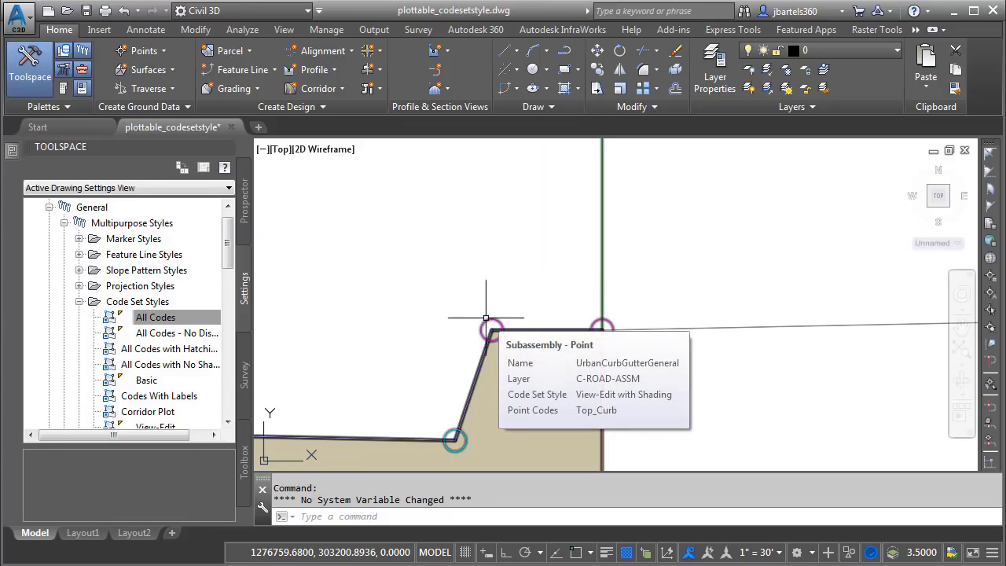
middle_click_drag(387, 348, 639, 259)
scroll(467, 324, "up", 3)
middle_click_drag(456, 327, 604, 270)
mouse_move(535, 286)
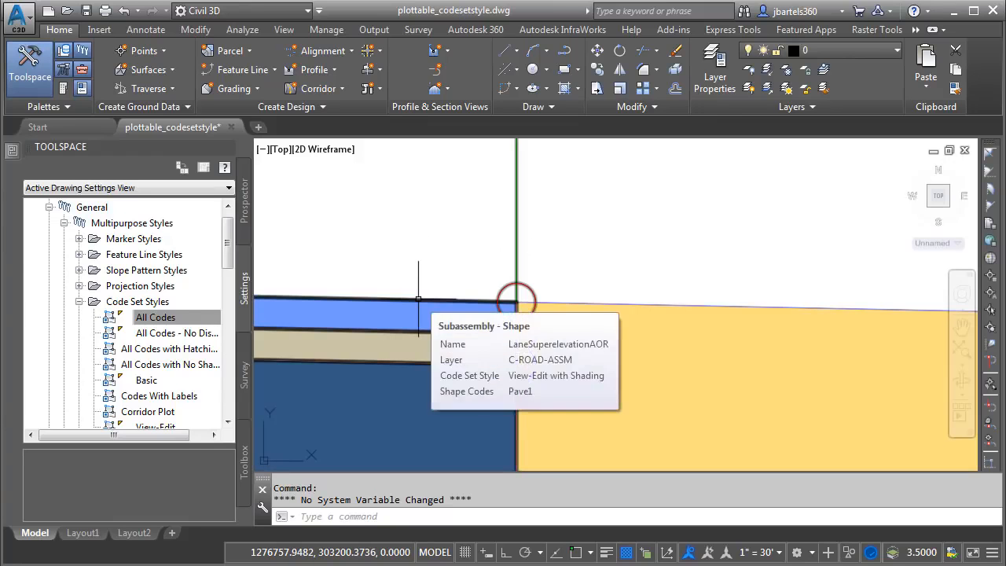
Bring the lane subassembly to the front of the display order
left_click(419, 292)
right_click(422, 249)
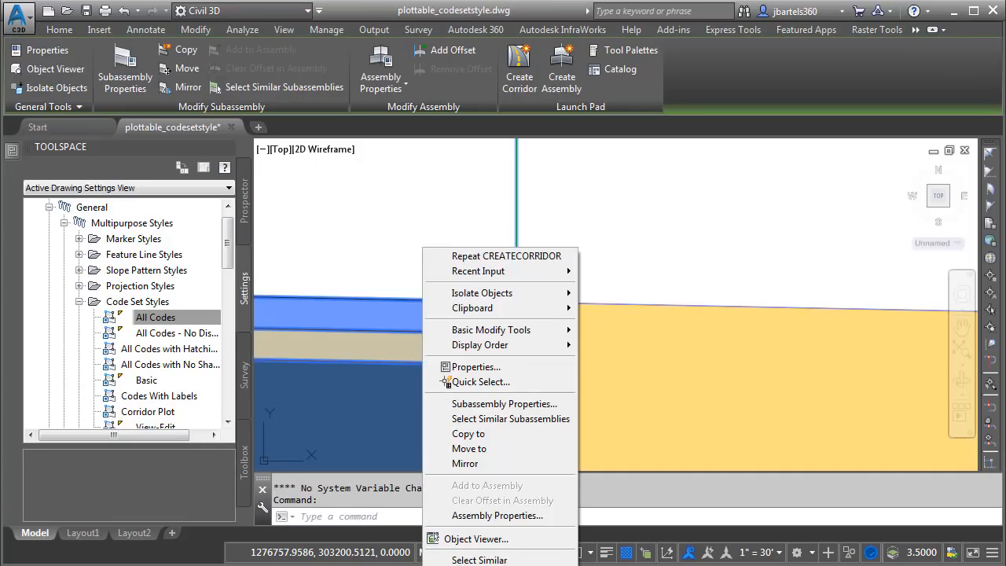
mouse_move(441, 334)
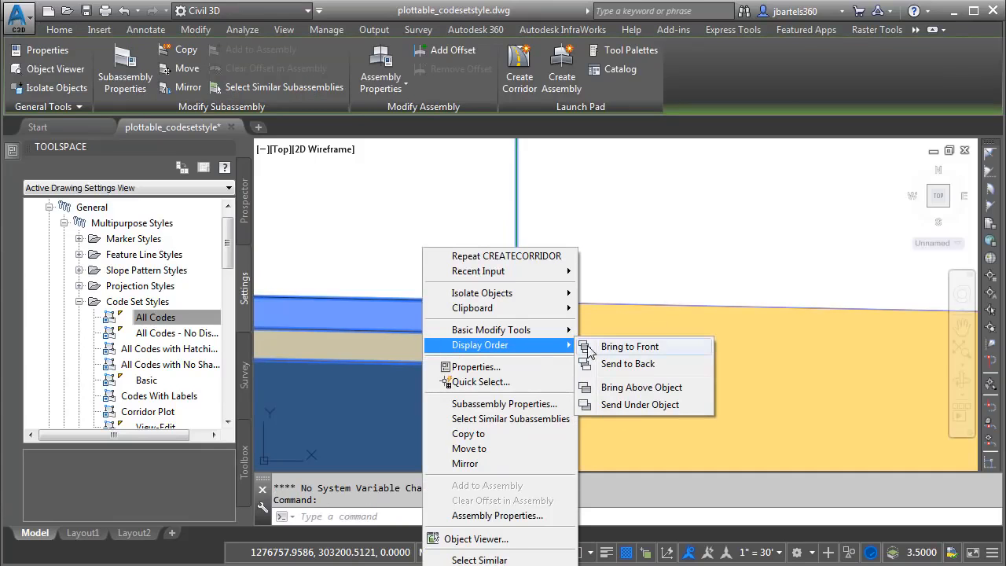
left_click(617, 347)
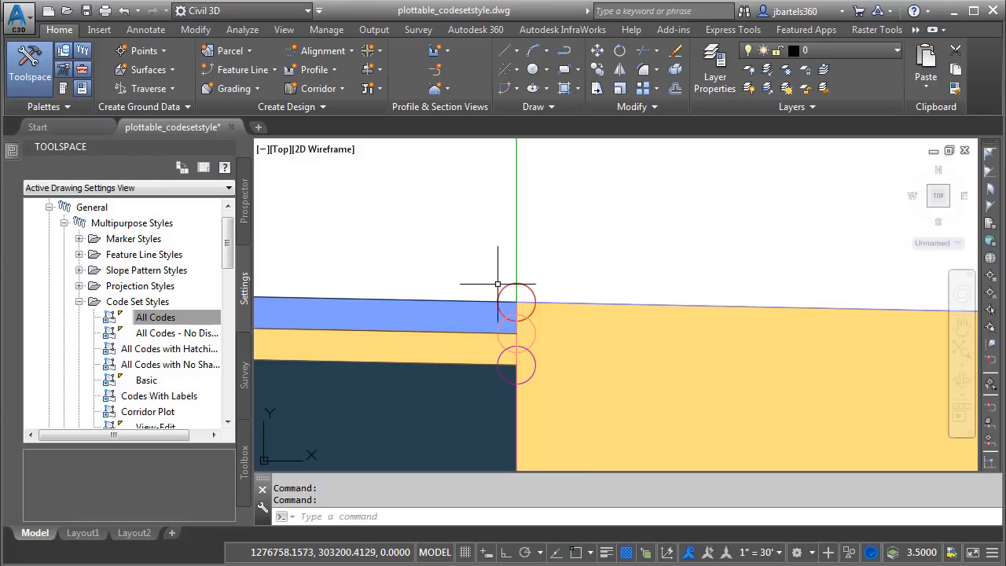
Examine the point codes at the lane's outer edge and compare the assembly with the corridor lines near station 3+00
mouse_move(501, 289)
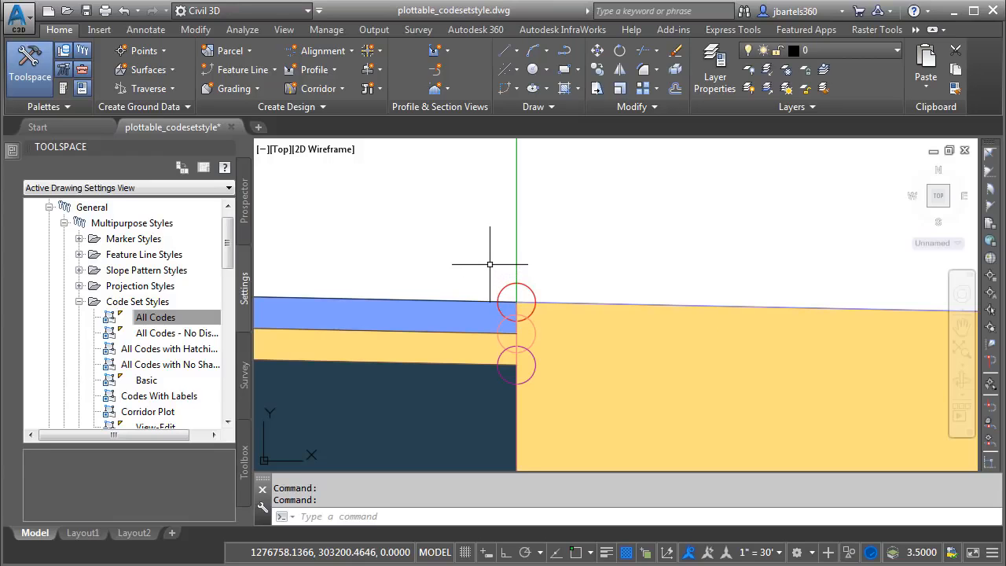
scroll(486, 256, "down", 8)
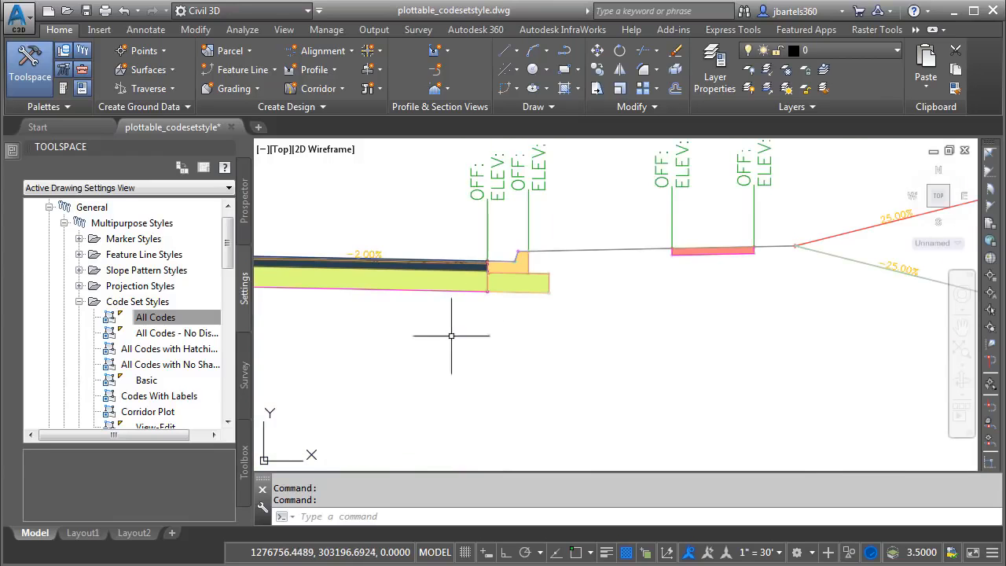
middle_click_drag(464, 319, 548, 338)
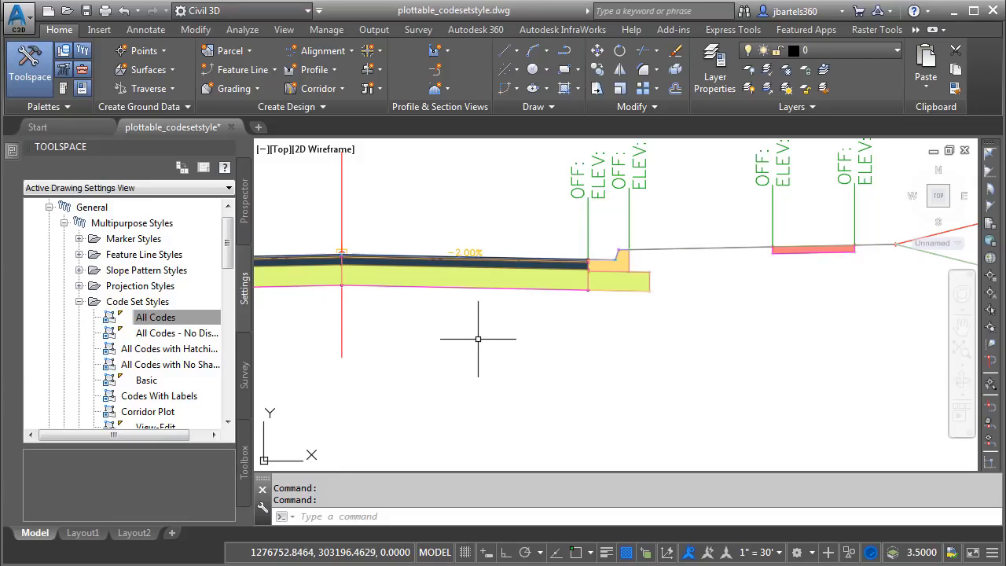
scroll(477, 339, "down", 2)
scroll(478, 340, "down", 3)
middle_click_drag(452, 394, 618, 197)
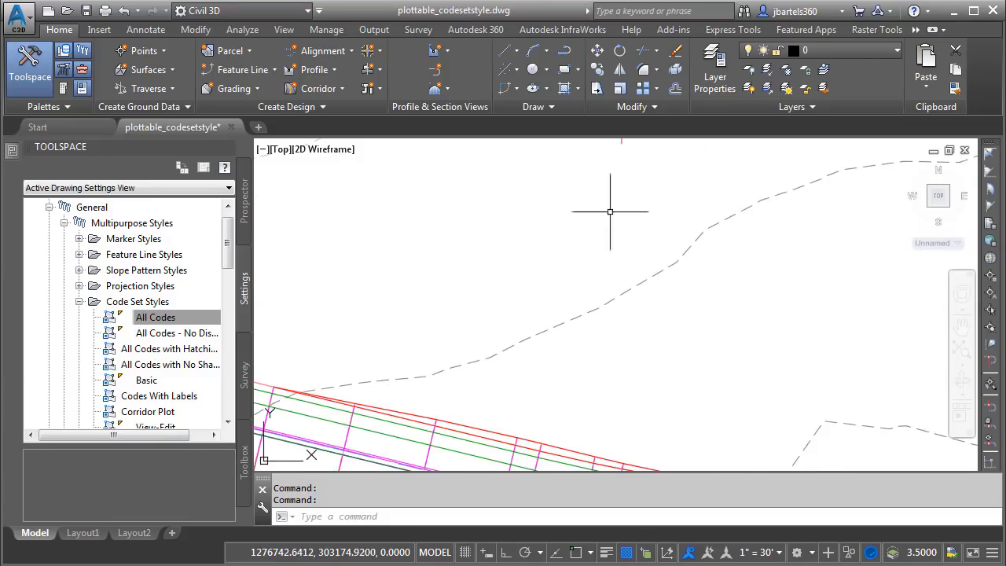
scroll(556, 293, "down", 1)
middle_click_drag(559, 371, 596, 206)
scroll(454, 280, "up", 3)
middle_click_drag(455, 281, 455, 309)
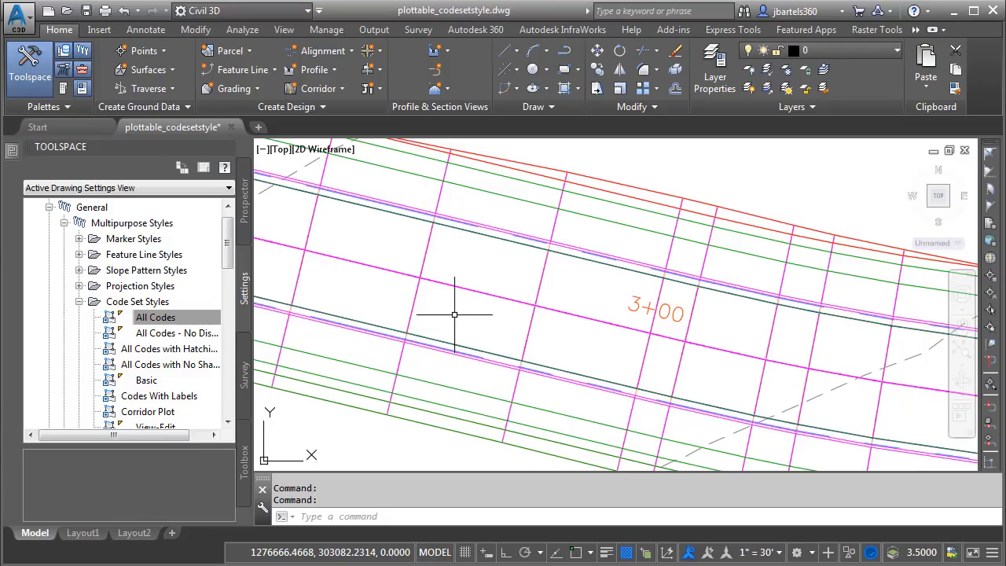
Edit the Corridor Plot code set style and assign the Corridor Curb Line feature line style to the Back_Curb point code
right_click(143, 412)
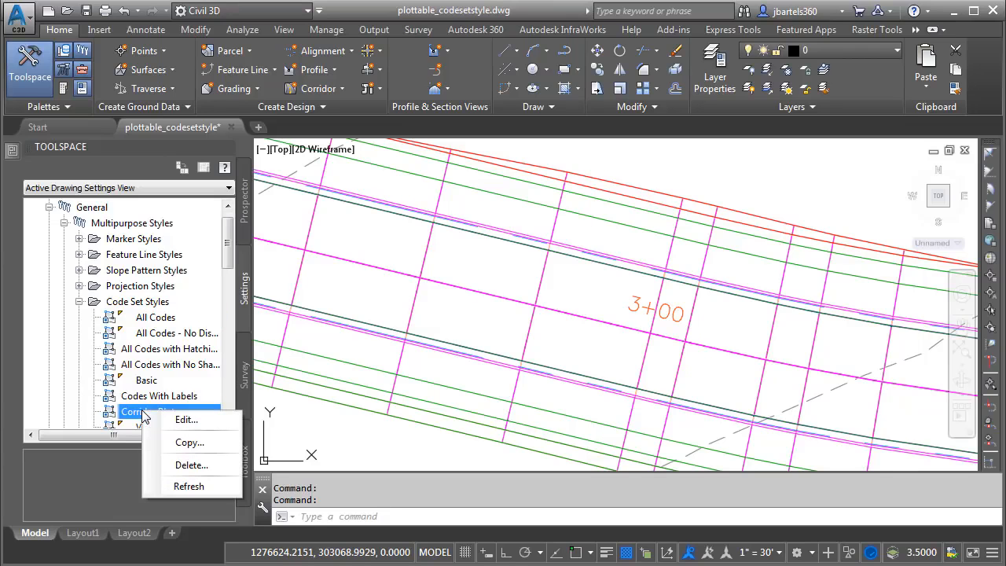
left_click(175, 419)
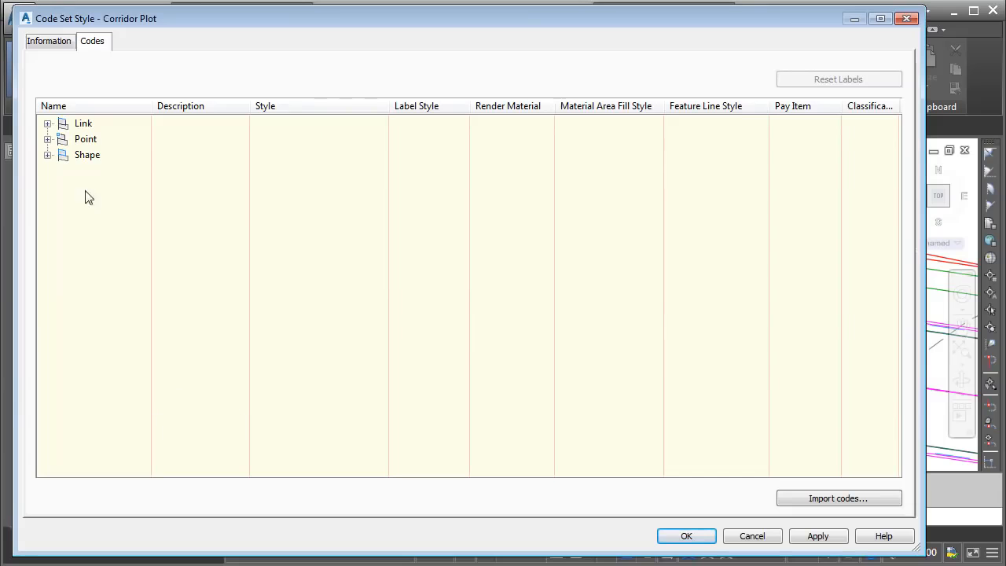
left_click(47, 139)
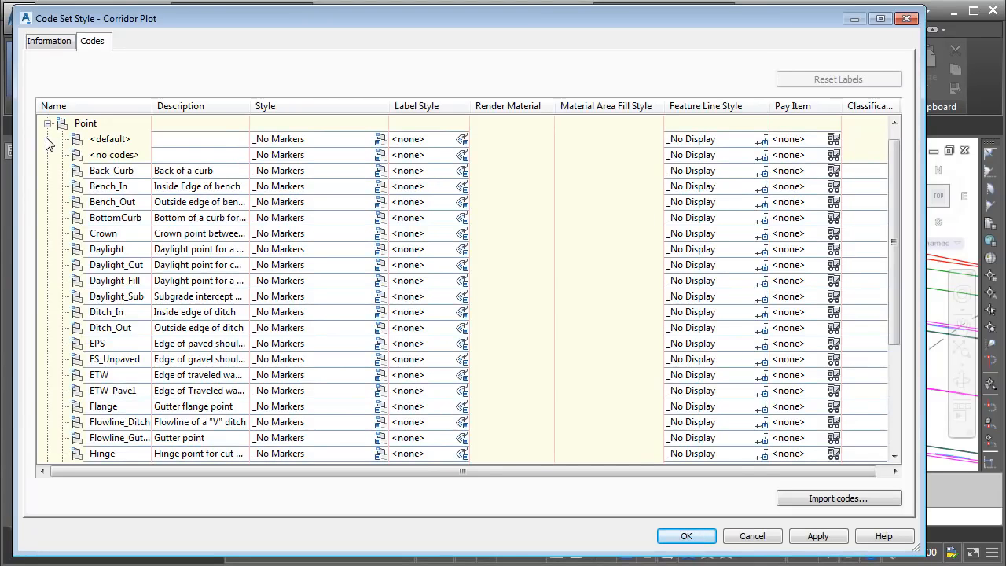
left_click(92, 171)
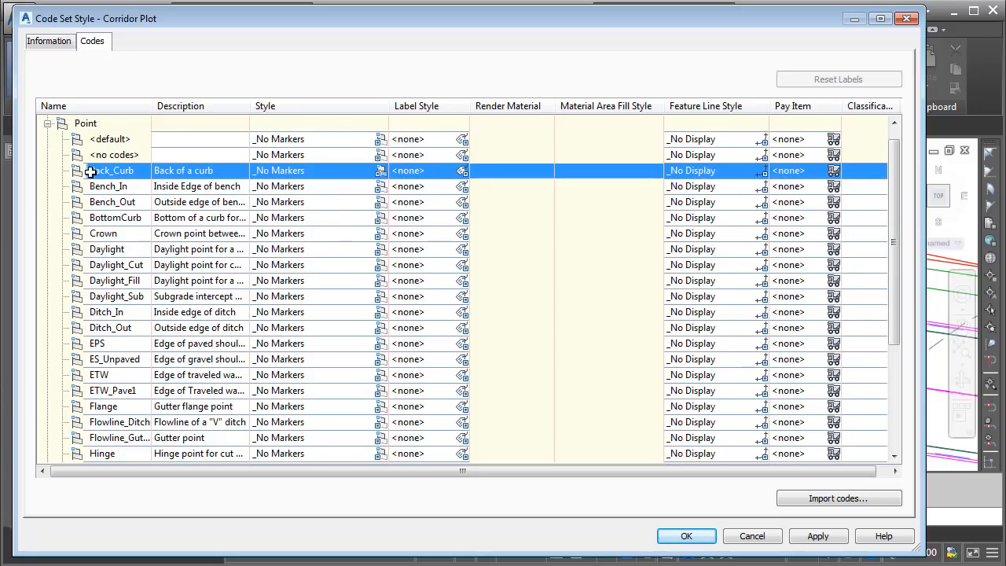
left_click(762, 172)
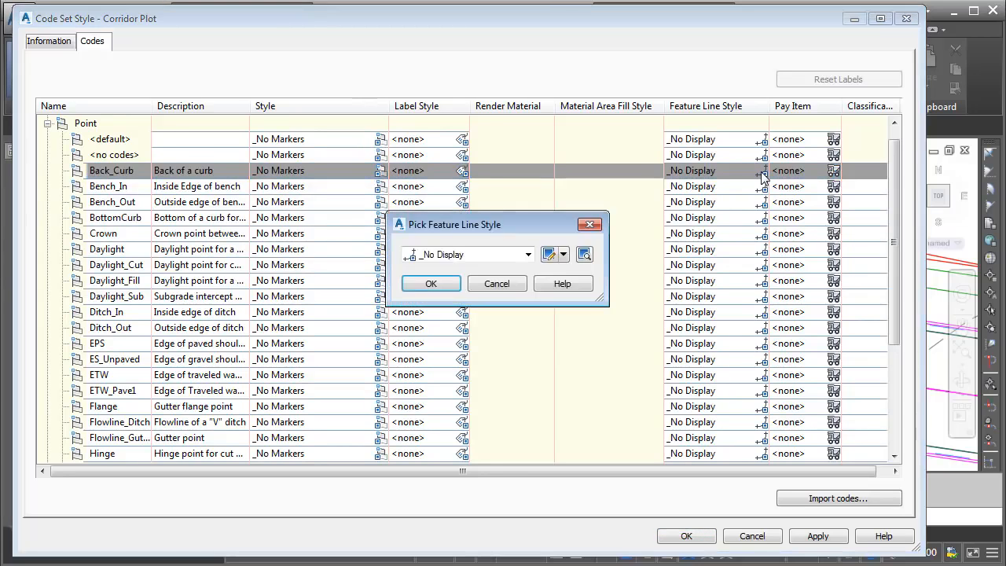
left_click(528, 254)
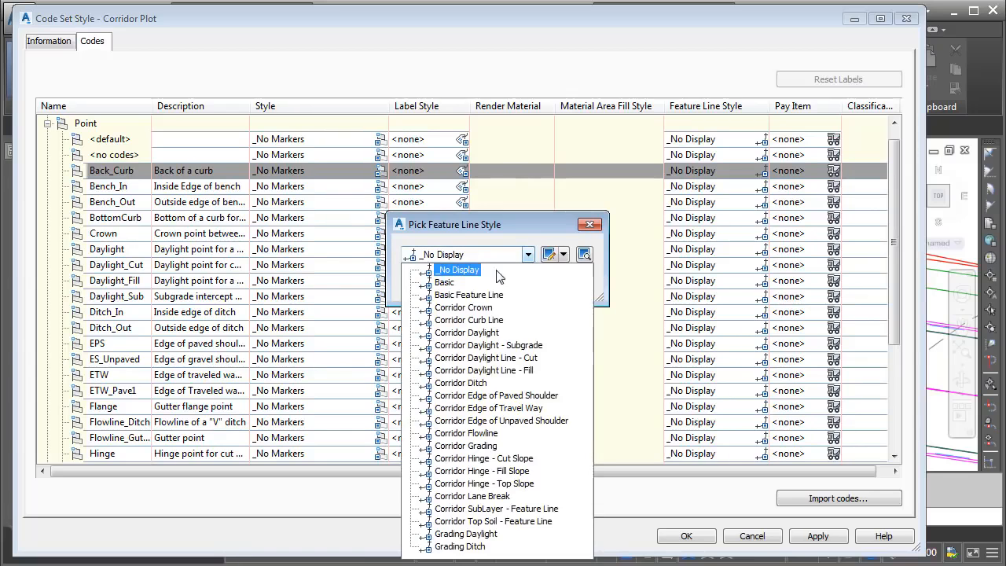
left_click(469, 320)
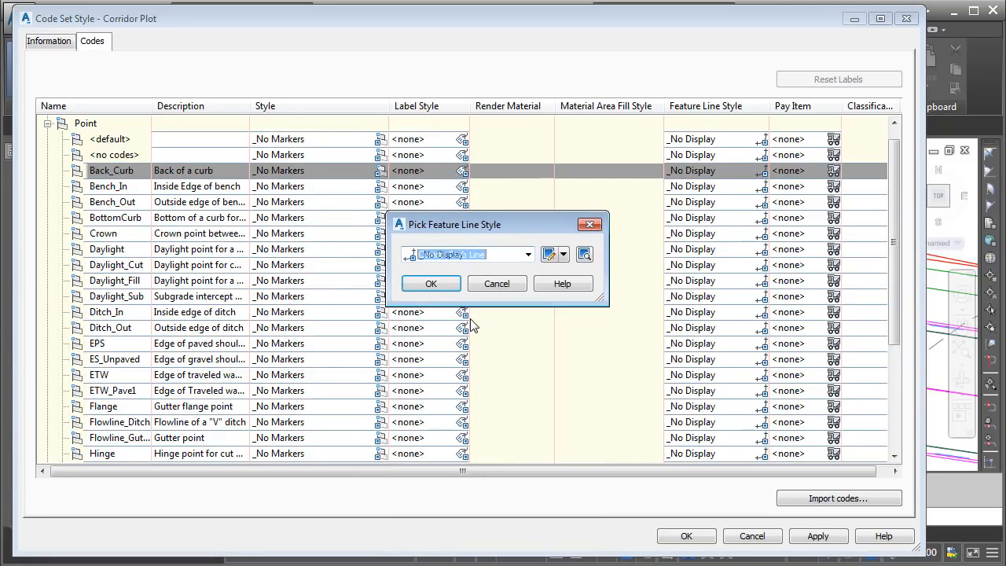
left_click(448, 284)
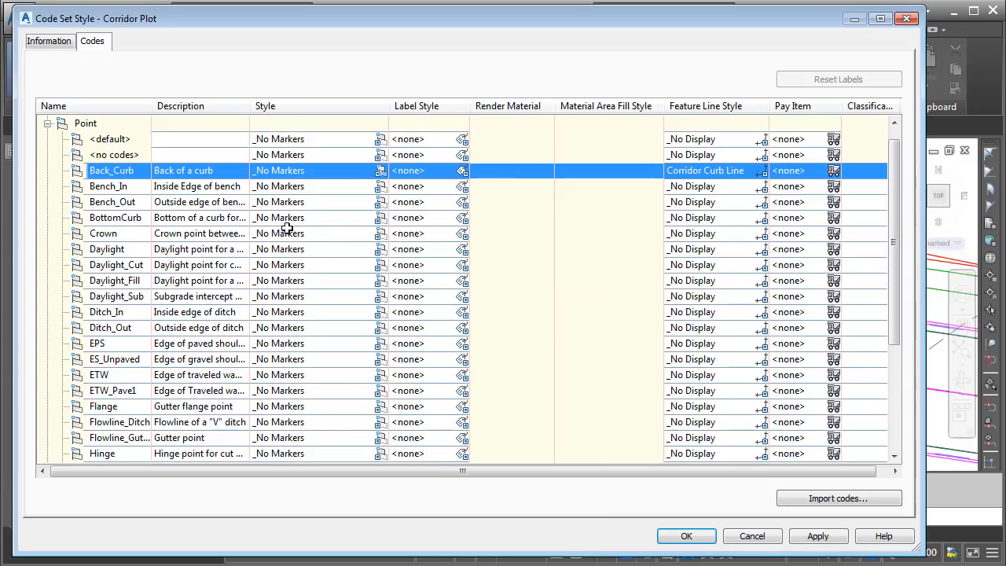
Assign the Corridor Edge of Travel Way feature line style to the ETW point code
left_click(99, 236)
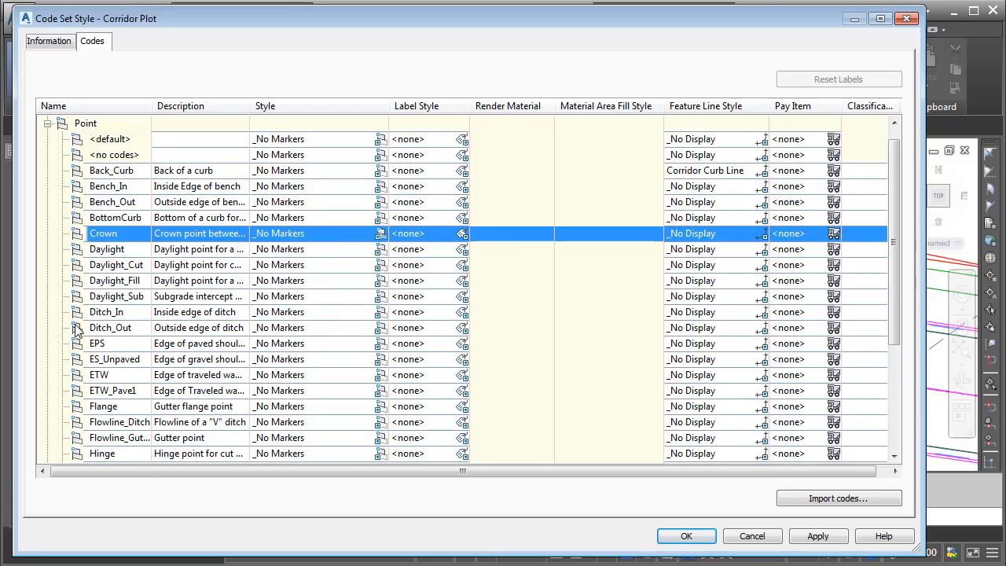
left_click(92, 375)
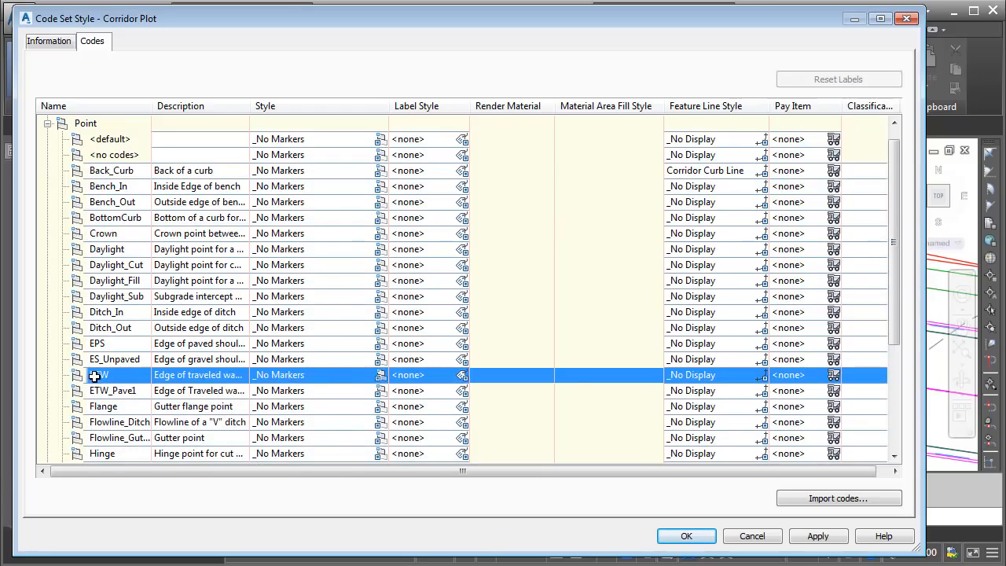
left_click(762, 378)
left_click(528, 255)
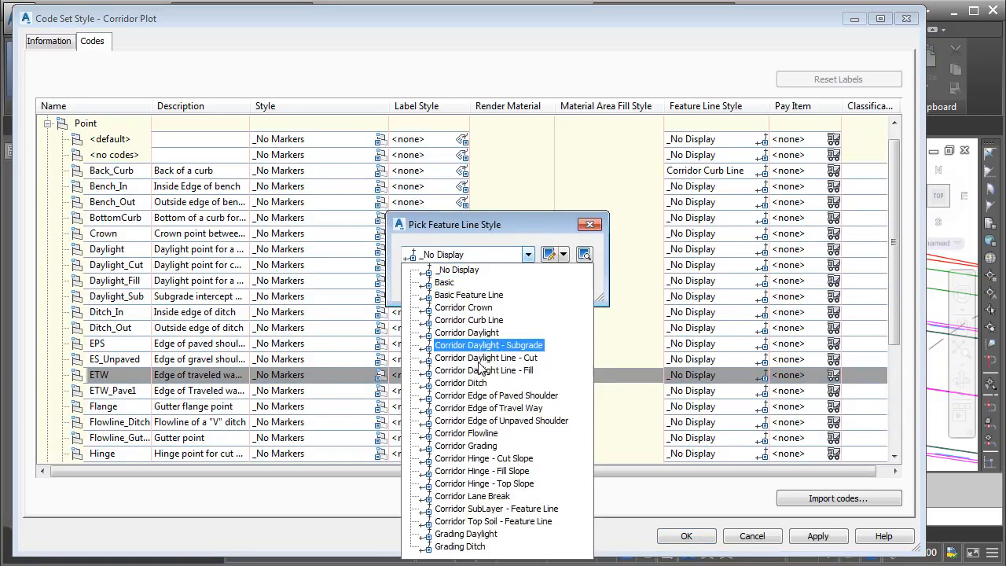
left_click(485, 409)
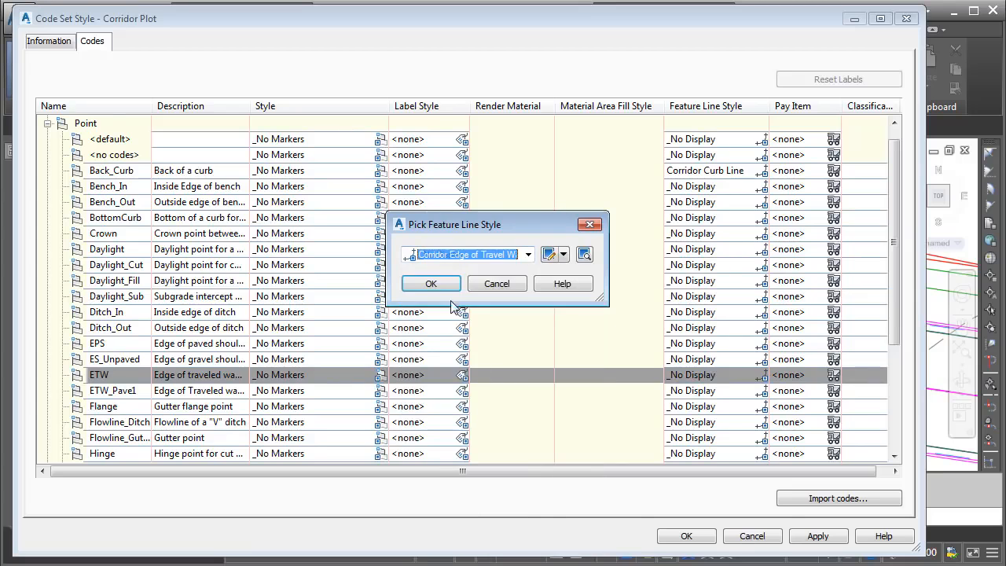
left_click(438, 282)
Assign the Basic Feature Line style to both the Sidewalk_In and Sidewalk_Out point codes
left_click_drag(894, 256, 895, 370)
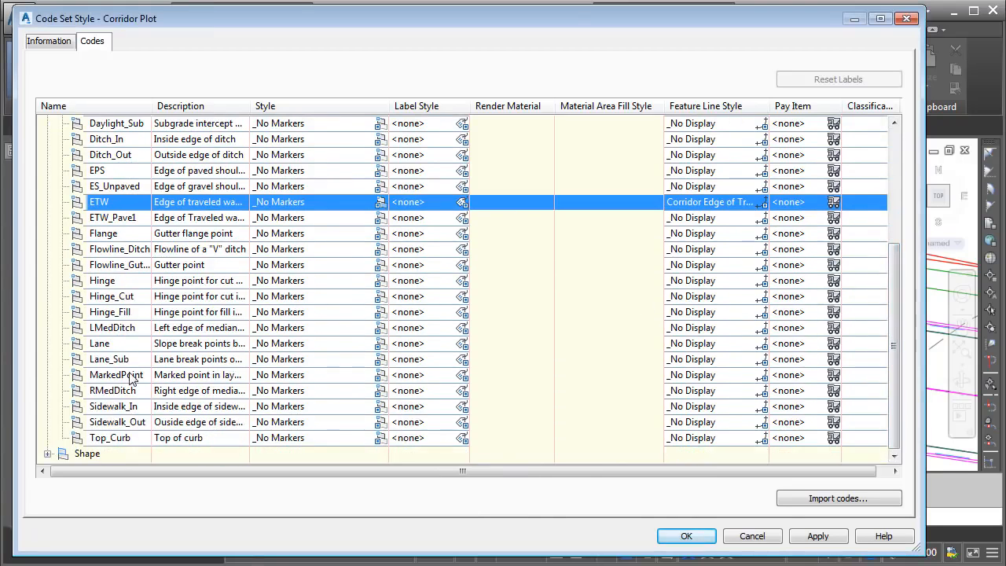
left_click(112, 409)
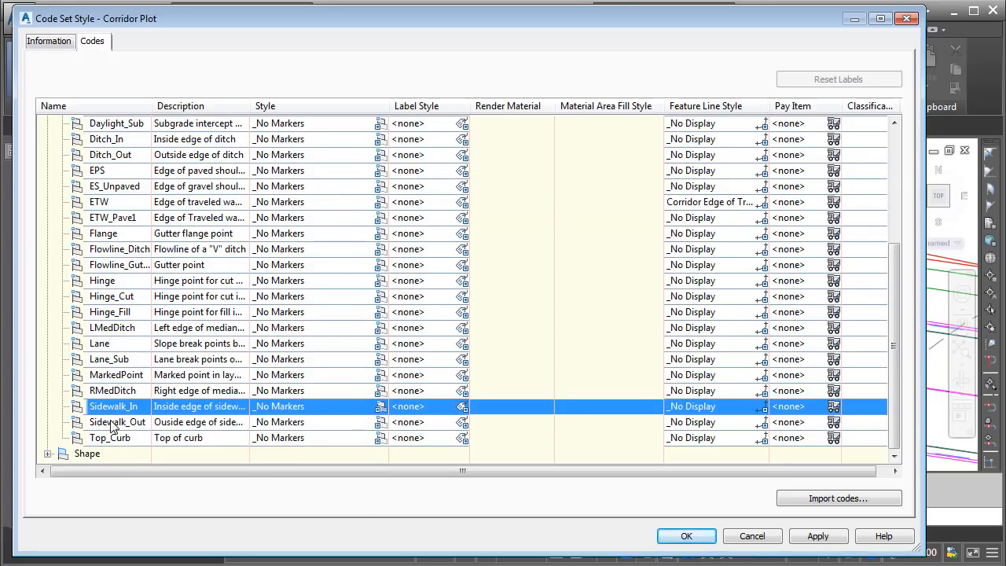
left_click(113, 425, "shift")
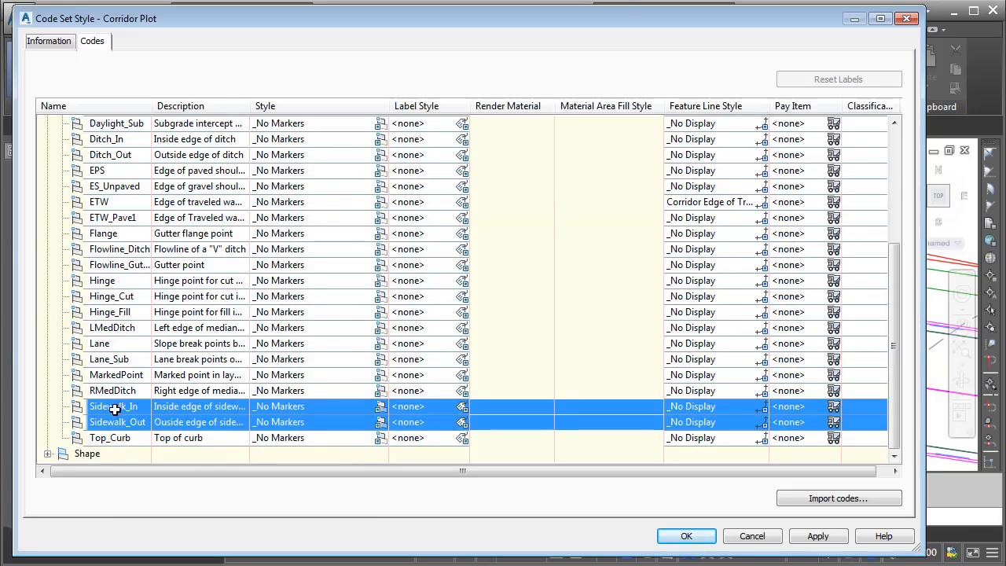
left_click(762, 408)
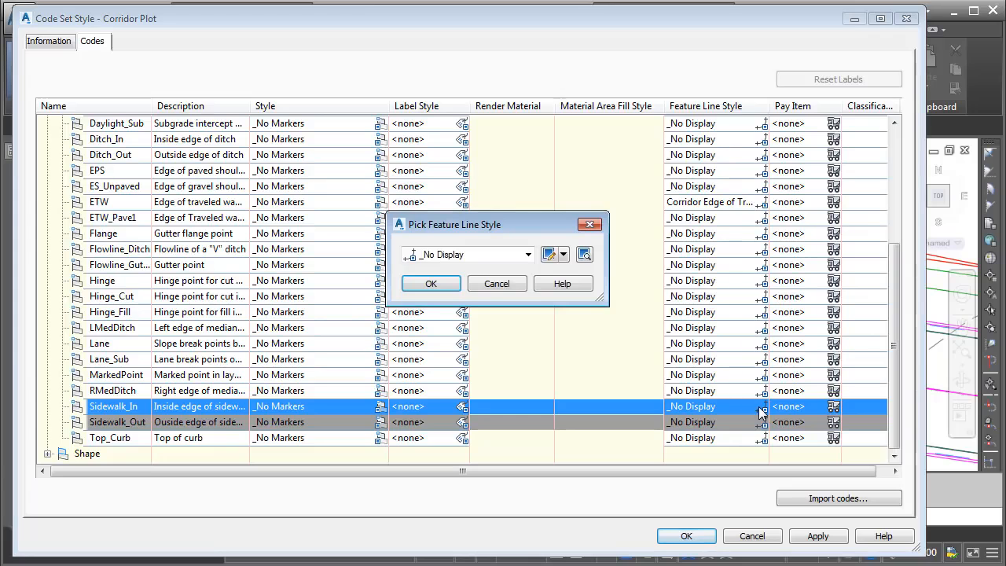
left_click(529, 255)
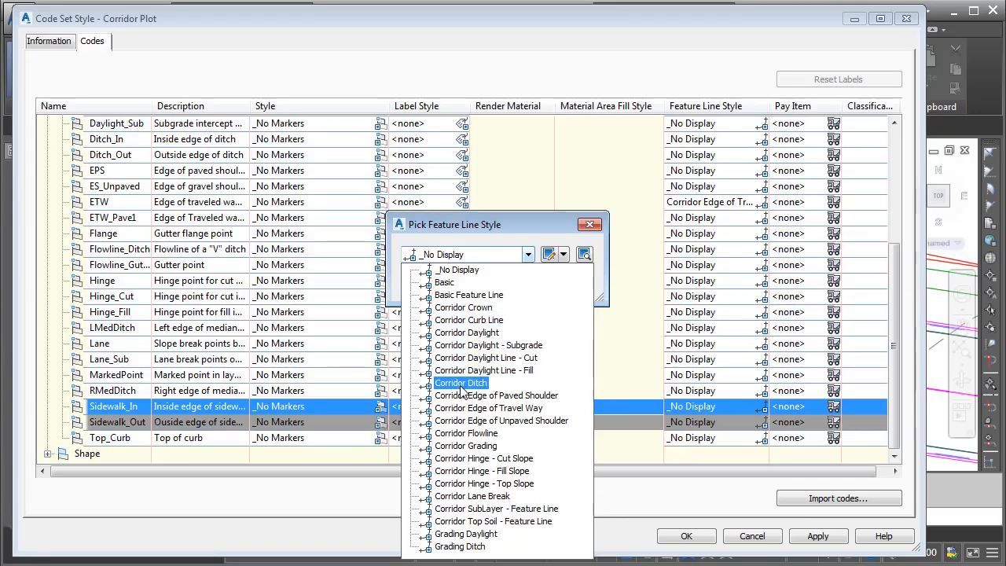
left_click(467, 296)
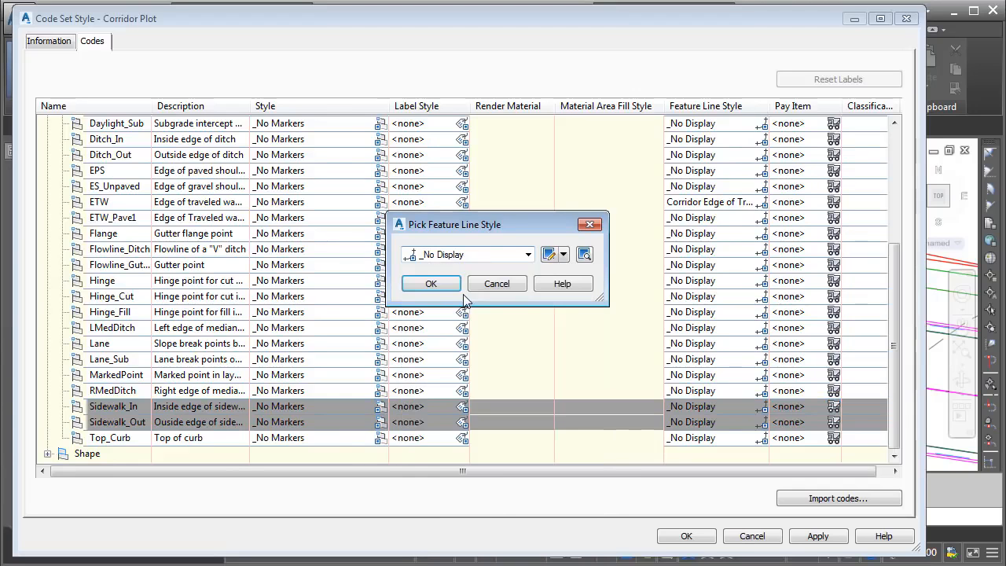
left_click(563, 255)
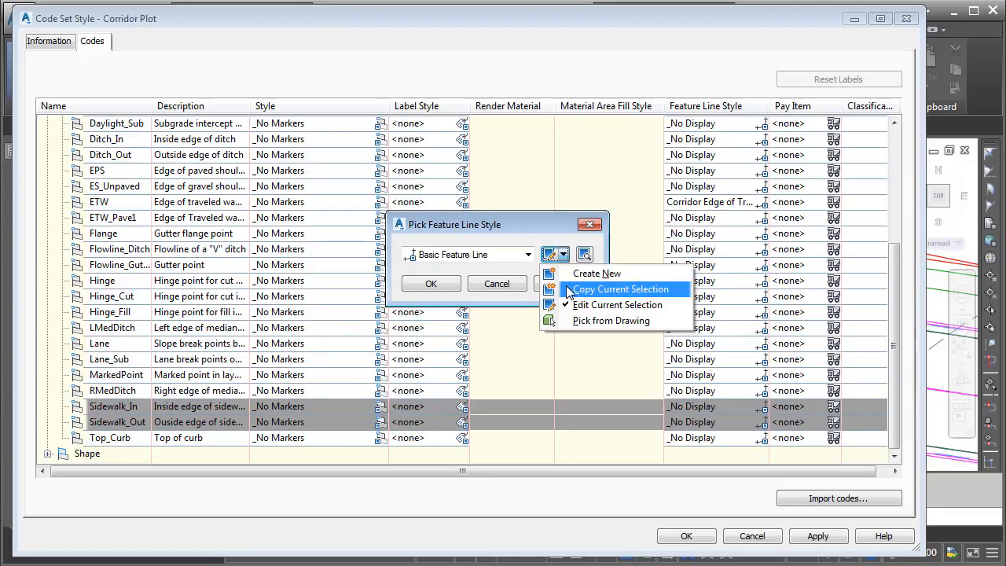
left_click(520, 229)
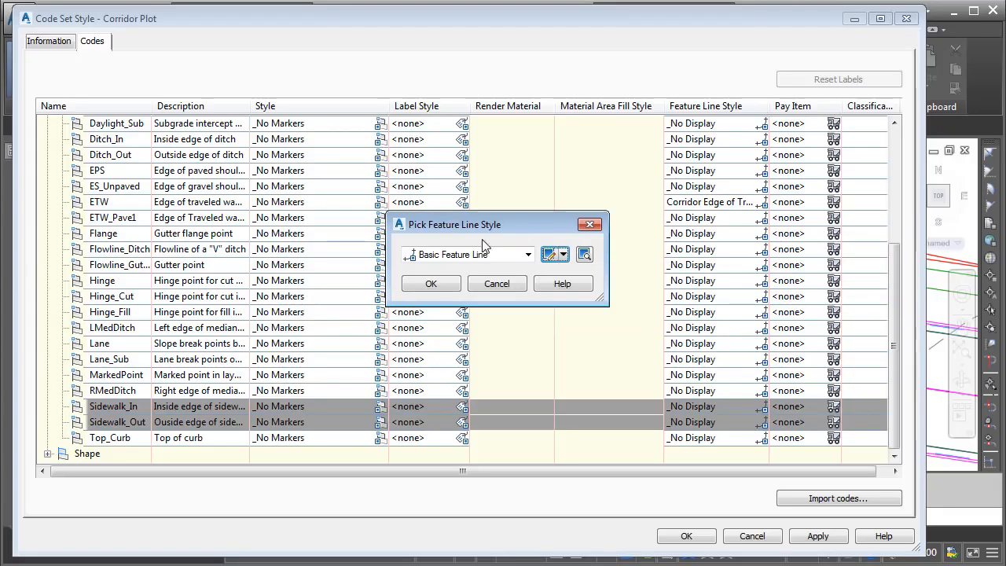
left_click(430, 284)
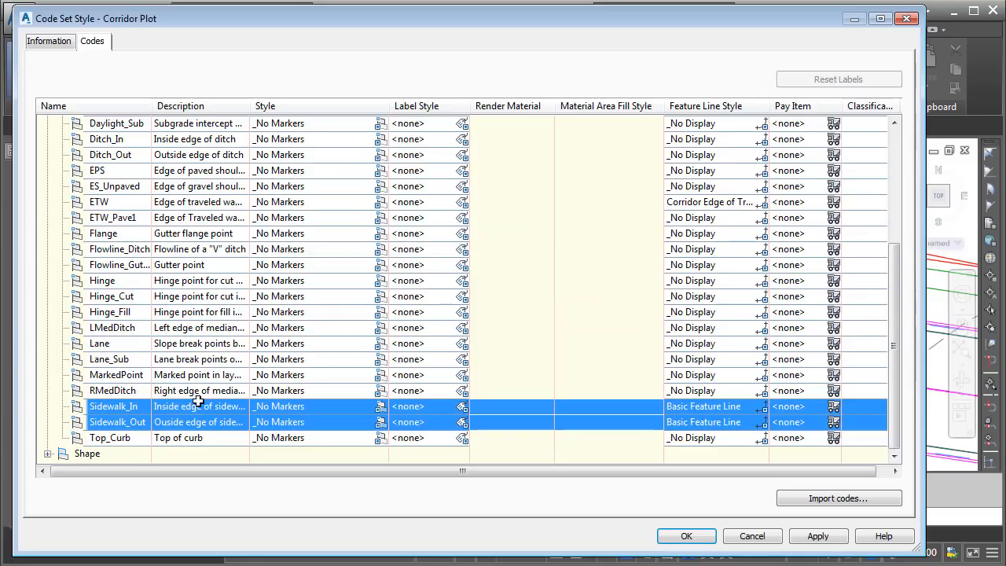
Assign the Corridor Curb Line feature line style to the Top_Curb point code and accept the code set style changes
left_click(110, 439)
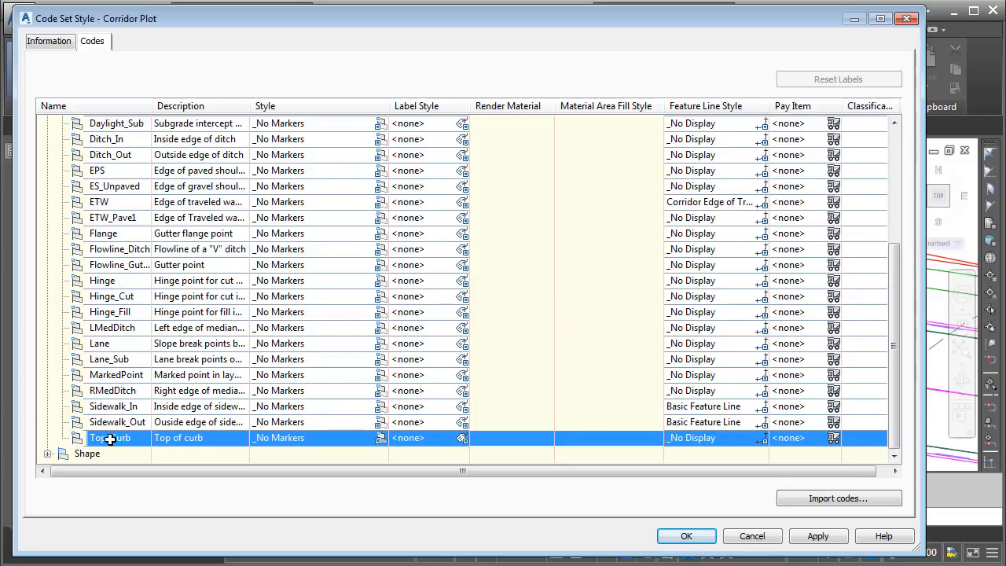
left_click(761, 438)
left_click(529, 256)
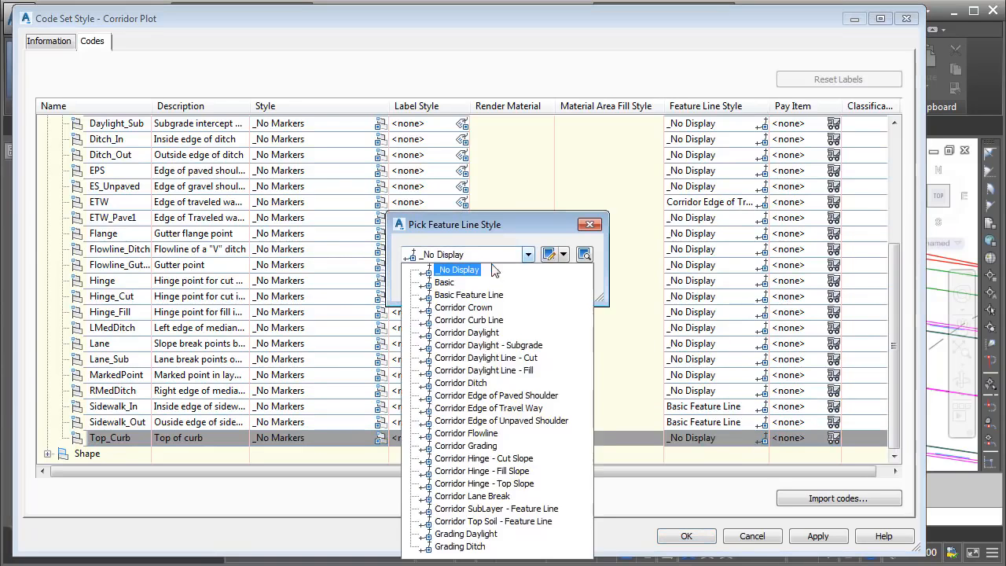
left_click(464, 320)
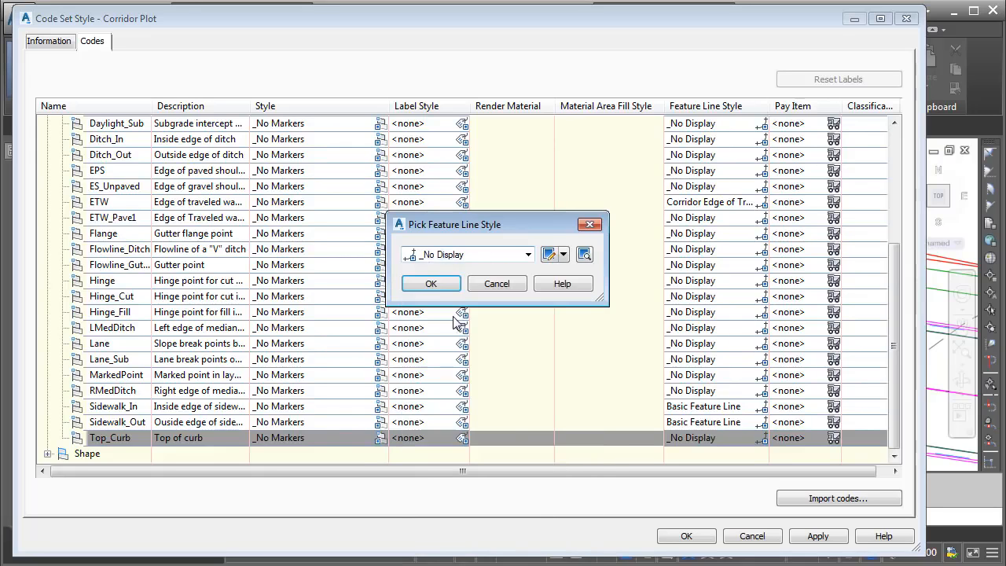
left_click(436, 283)
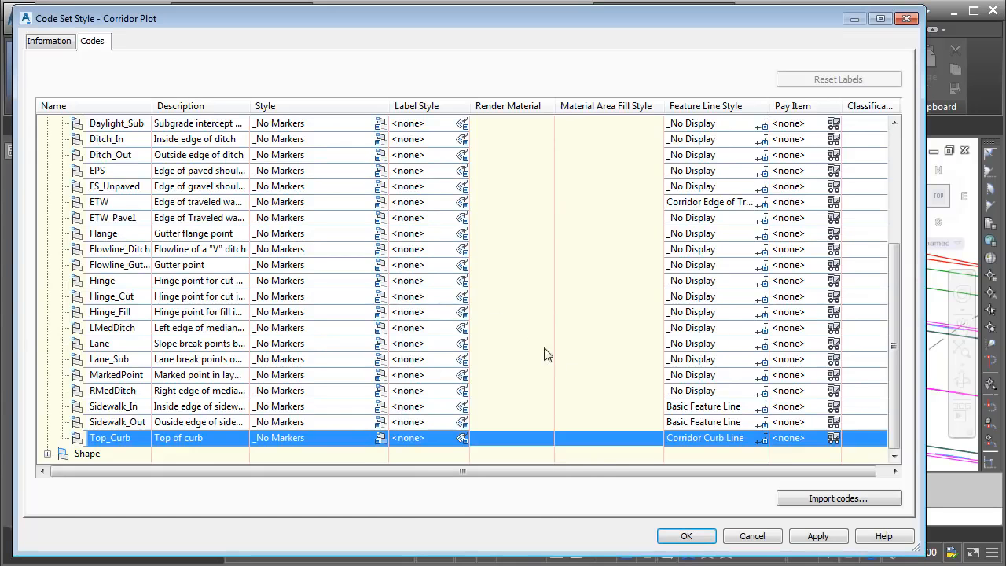
left_click(686, 536)
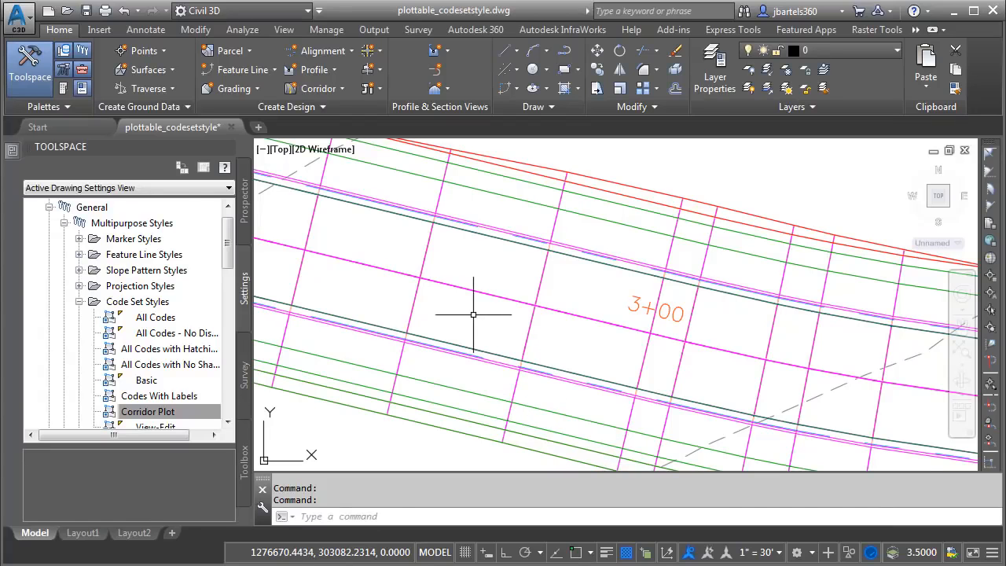
Set the Main St. corridor's code set style to Corridor Plot and deselect the corridor
mouse_move(473, 315)
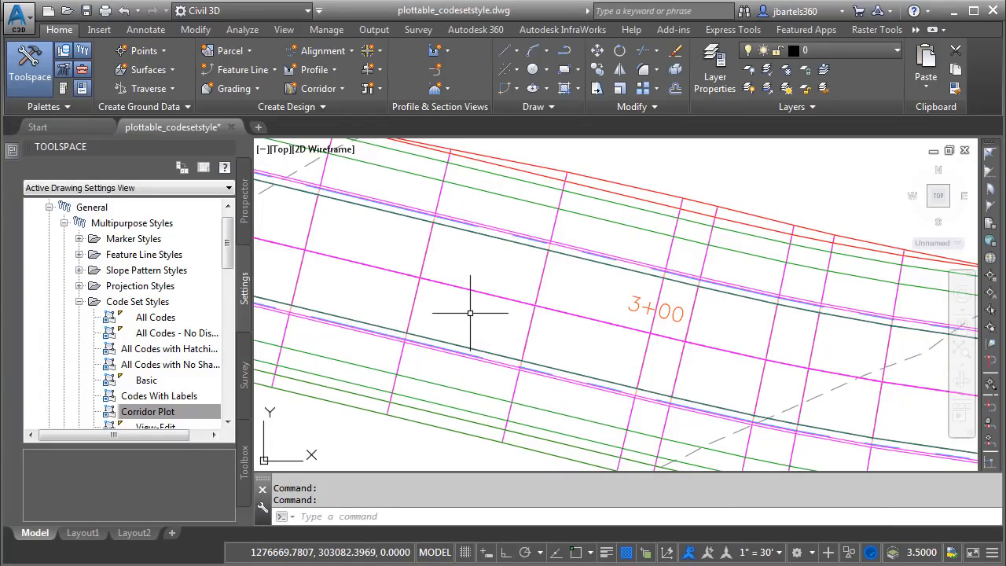
left_click(400, 286)
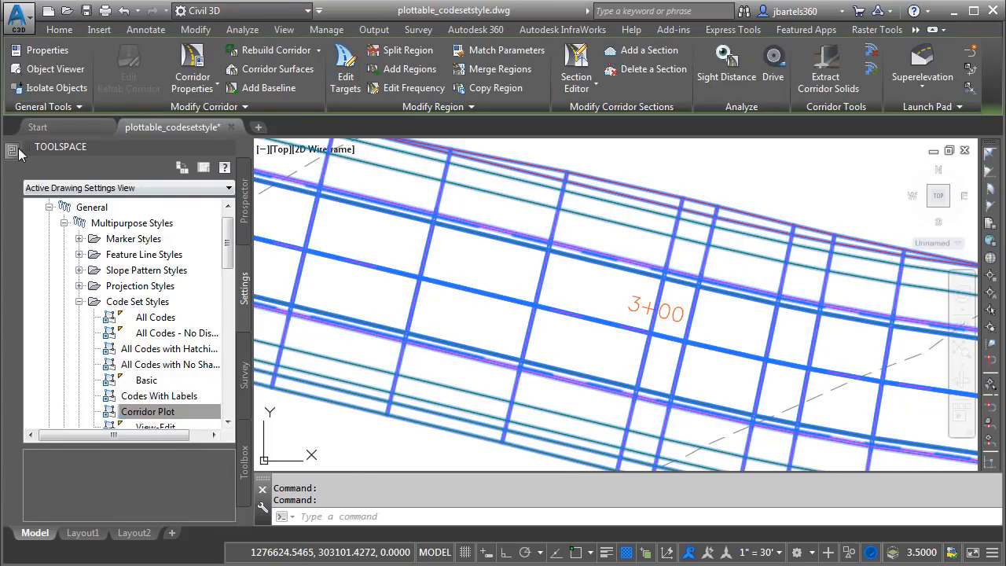
mouse_move(17, 153)
left_click(245, 398)
left_click(278, 399)
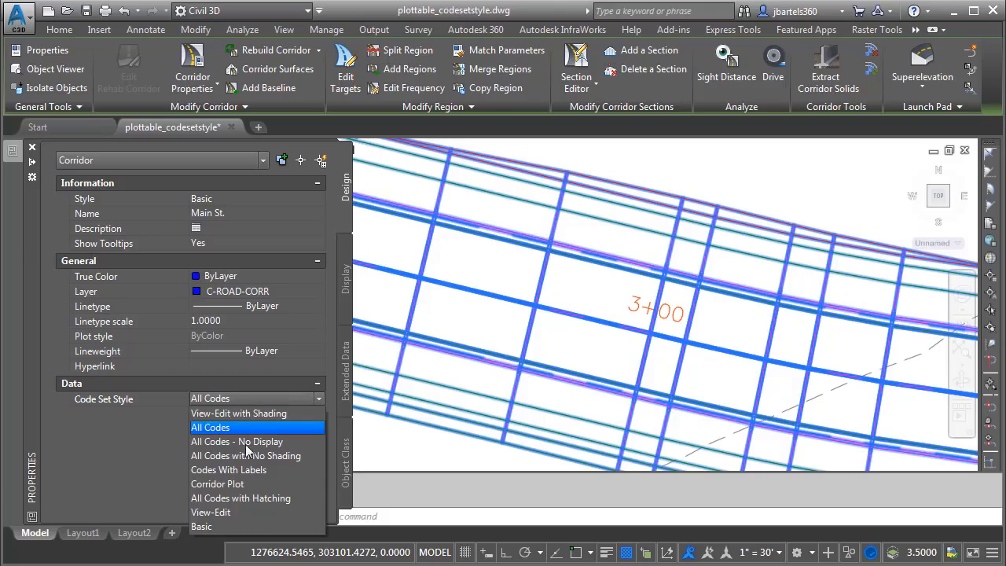
left_click(235, 484)
key("Escape")
key("Escape")
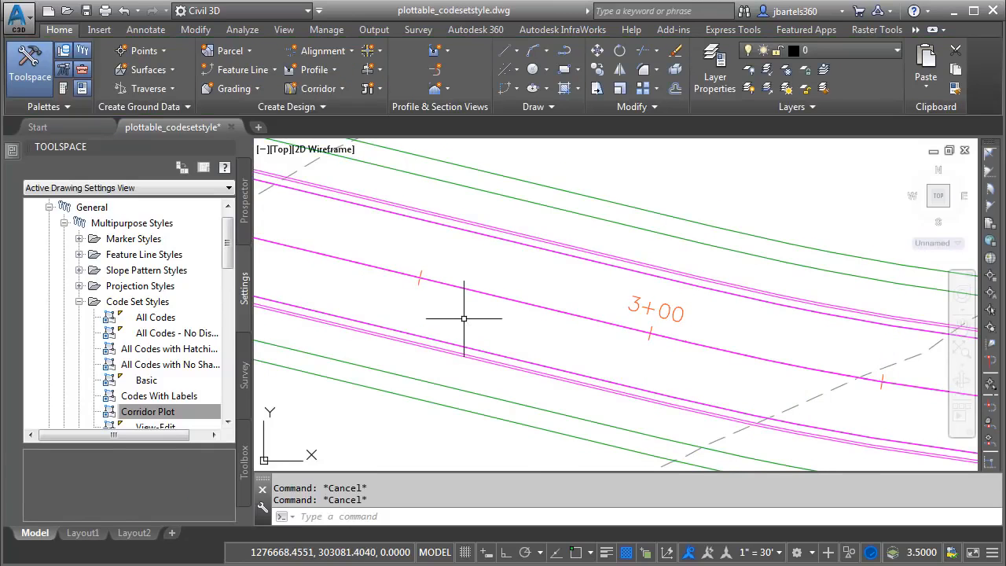
Examine the point codes of the corridor's sidewalk lines near station 3+00 and select the Corridor Plot code set style
scroll(524, 220, "up", 3)
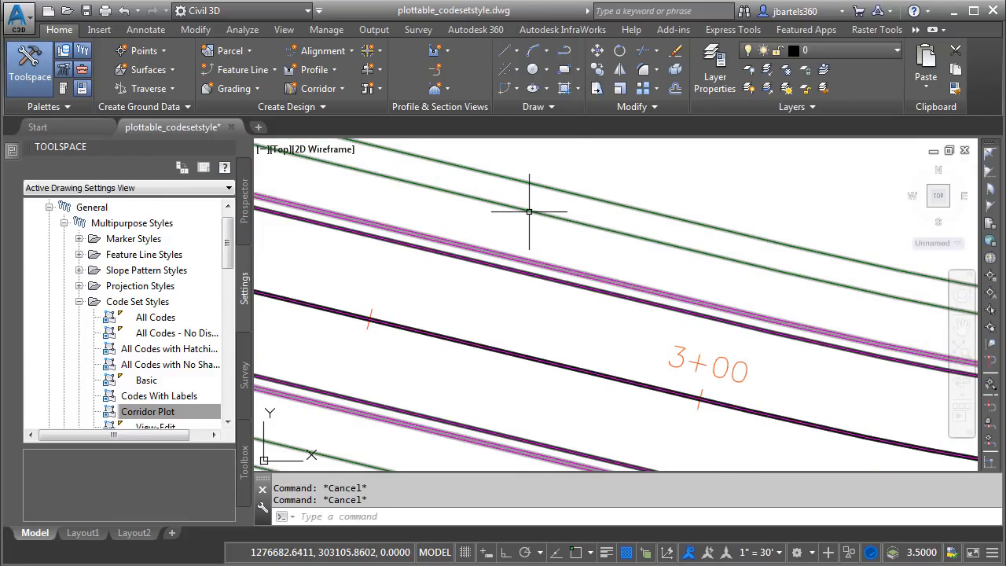
mouse_move(529, 212)
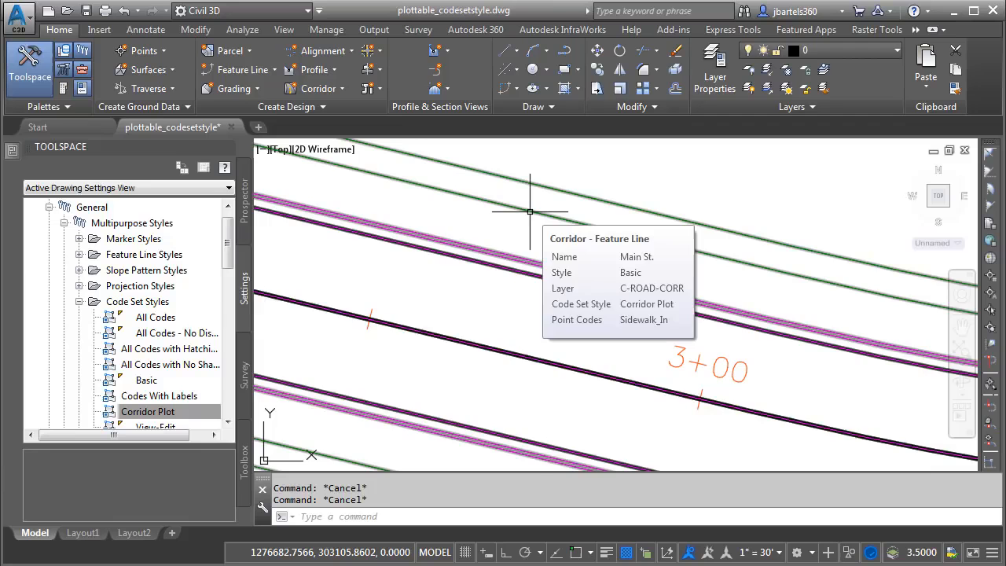
mouse_move(535, 190)
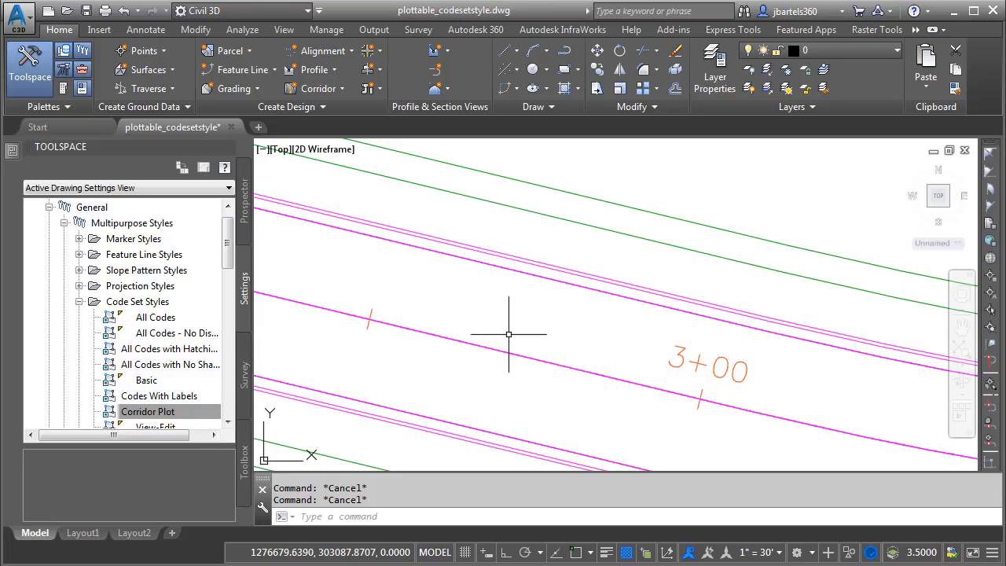
mouse_move(463, 343)
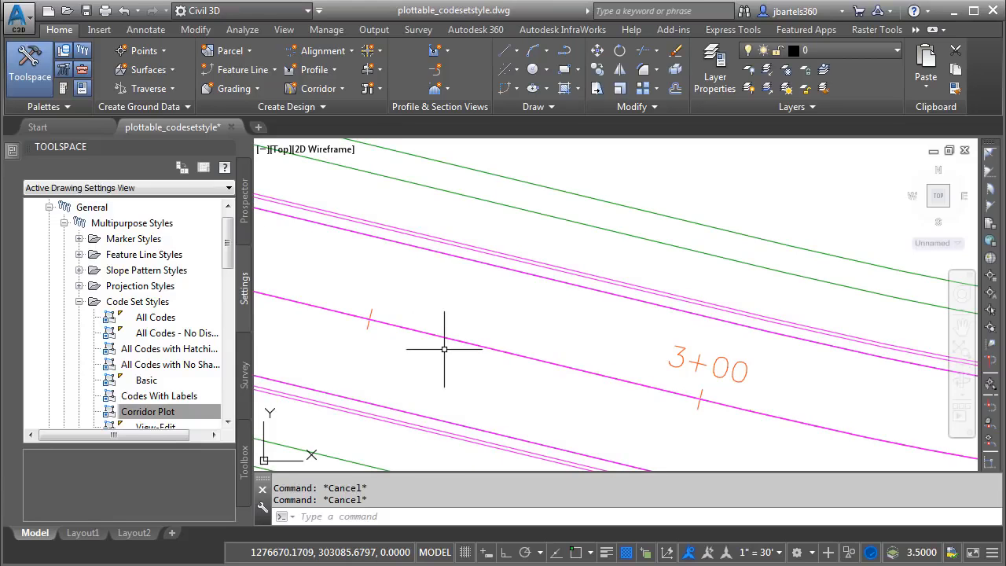
left_click(167, 411)
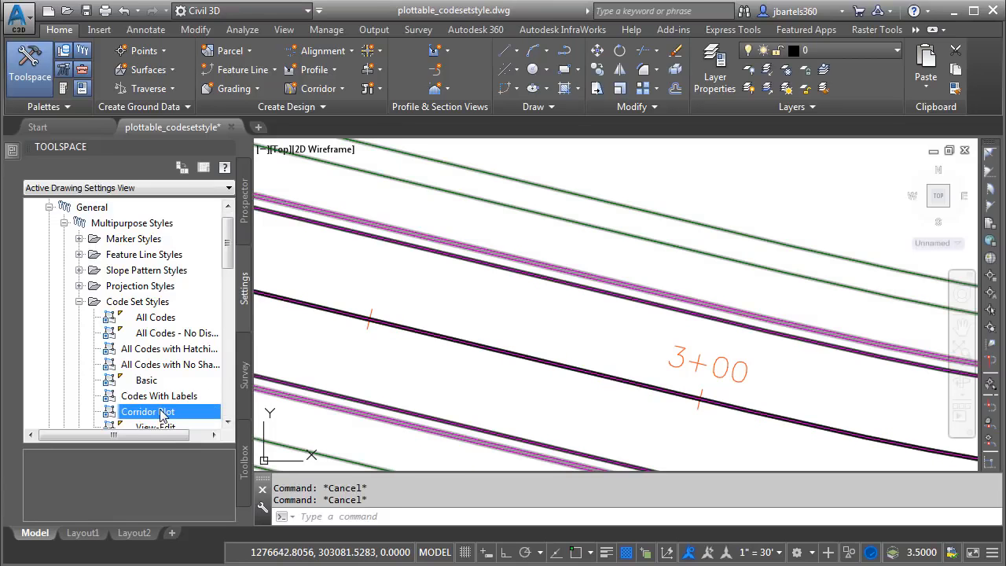
Import codes into the Corridor Plot code set style from the lane, curb, sidewalk and daylight subassemblies on the assembly's right side, and accept the changes
right_click(163, 415)
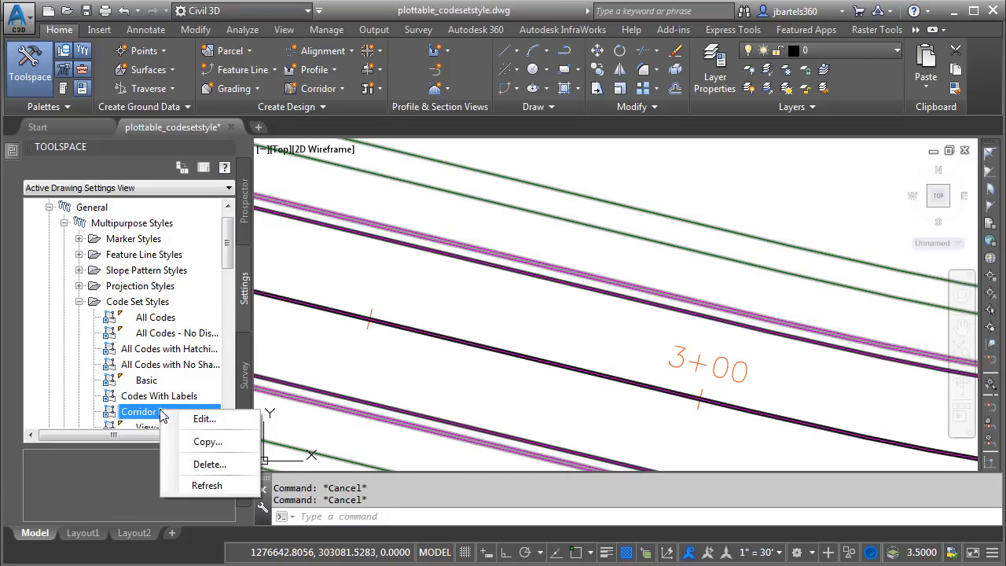
left_click(201, 422)
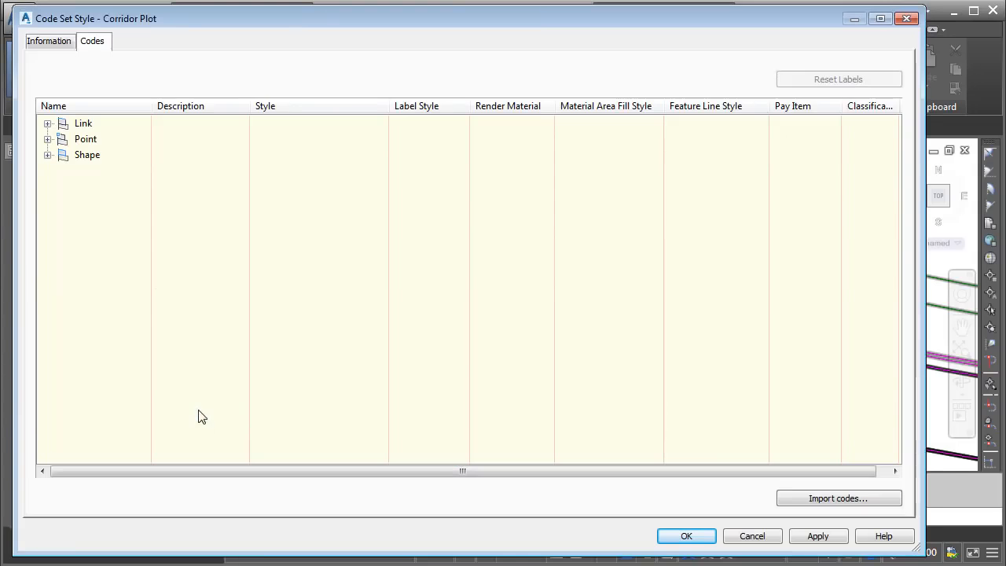
left_click(47, 140)
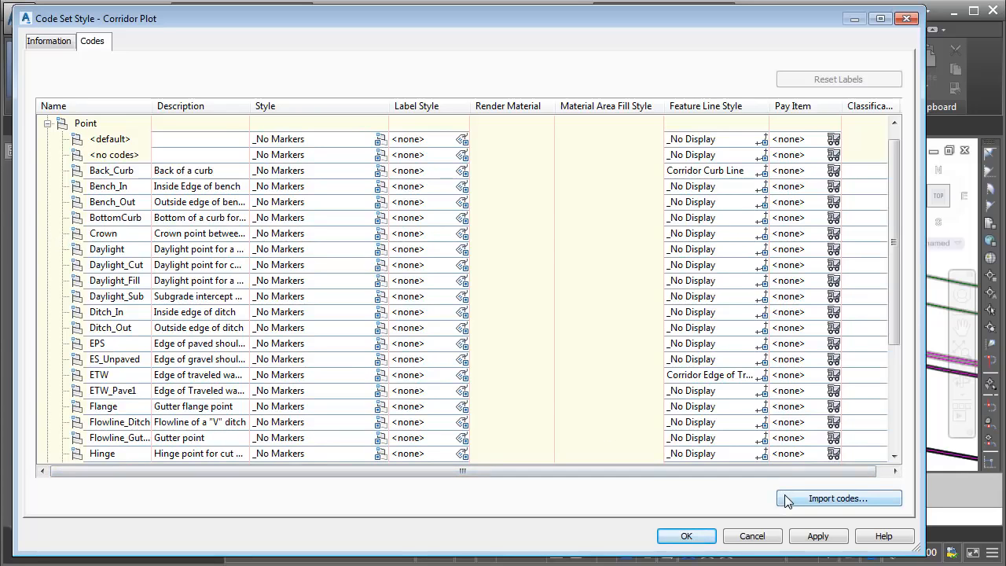
left_click(838, 498)
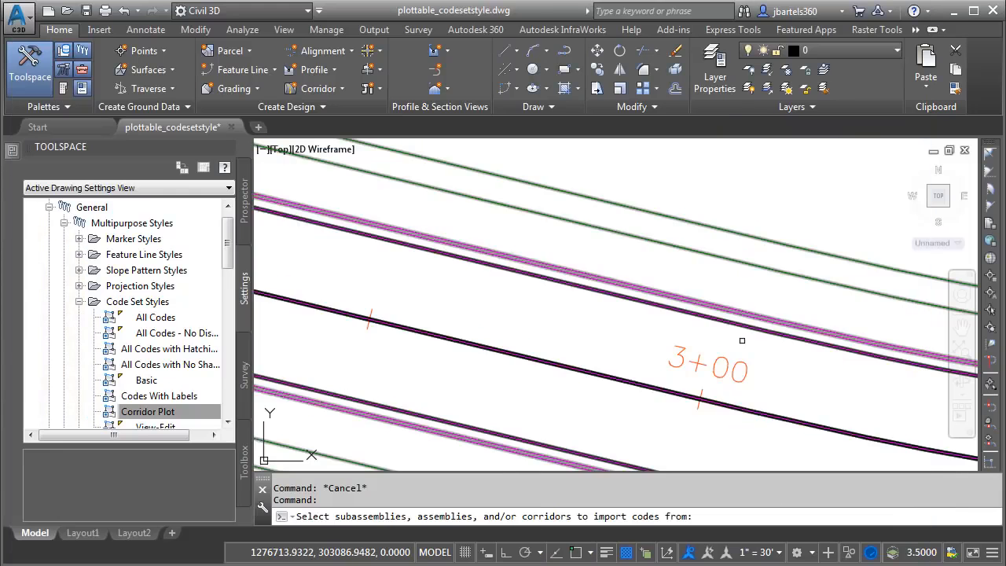
middle_click_drag(807, 249, 610, 417)
middle_click_drag(618, 272, 555, 367)
scroll(562, 321, "up", 6)
middle_click_drag(548, 314, 546, 318)
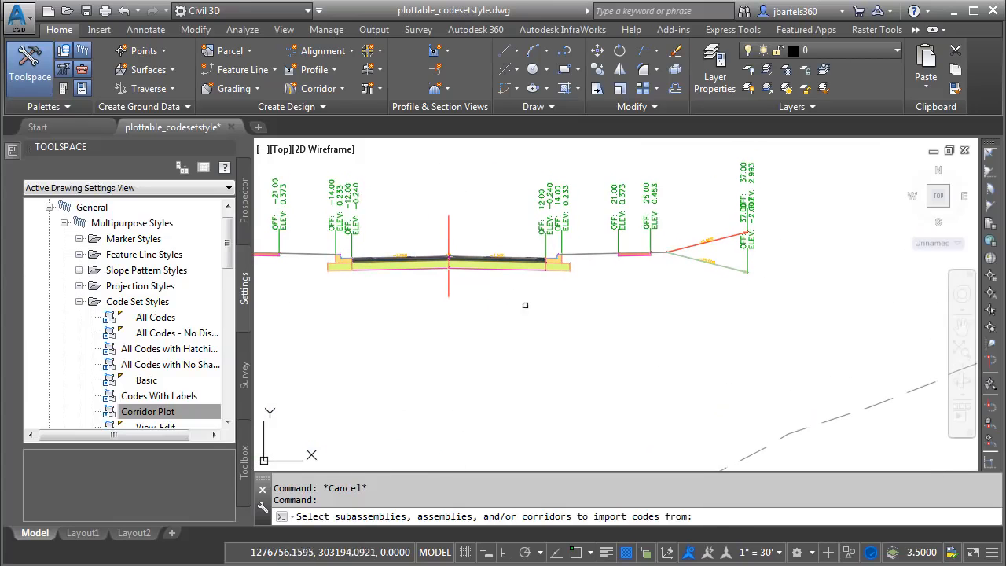
left_click(504, 271)
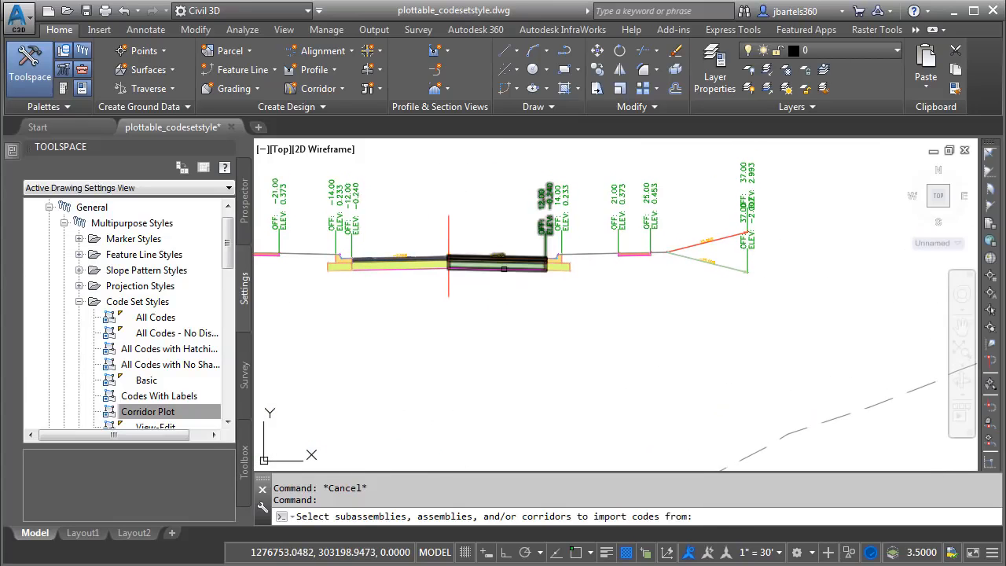
left_click(559, 272)
left_click(629, 253)
left_click(707, 263)
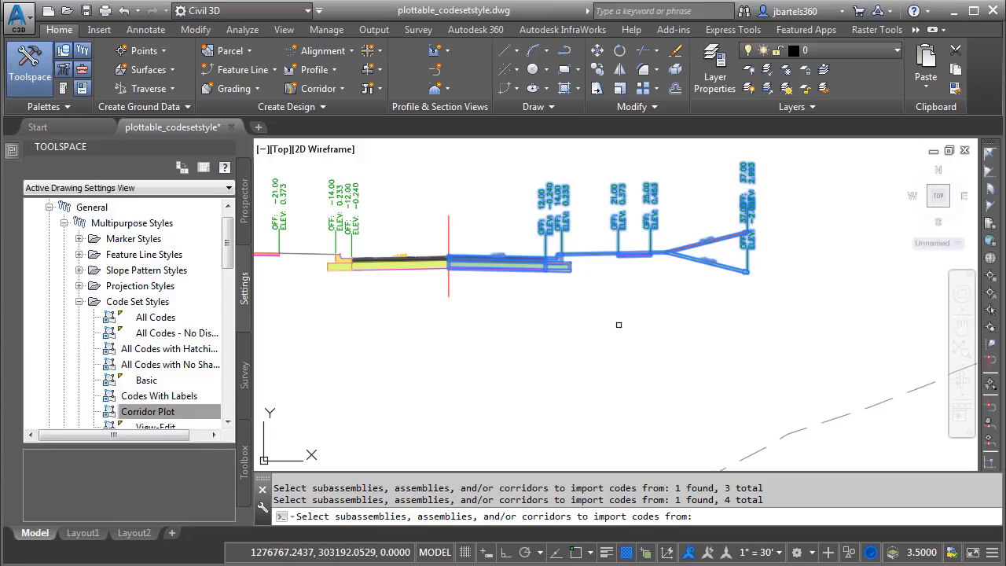
key("Return")
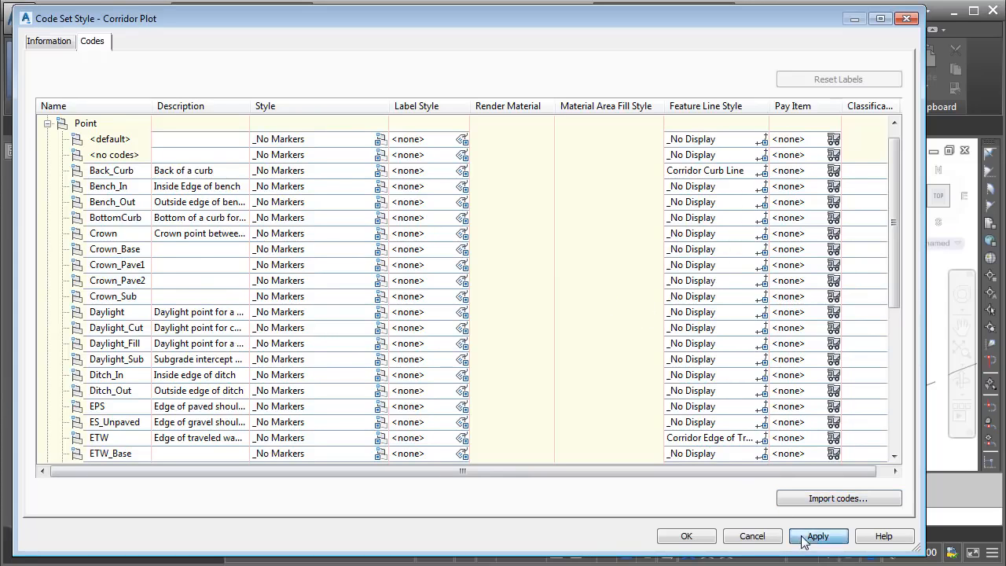
left_click(687, 536)
Turn off the baseline and its region in the Main St. corridor's properties and rebuild the corridor
scroll(521, 344, "down", 4)
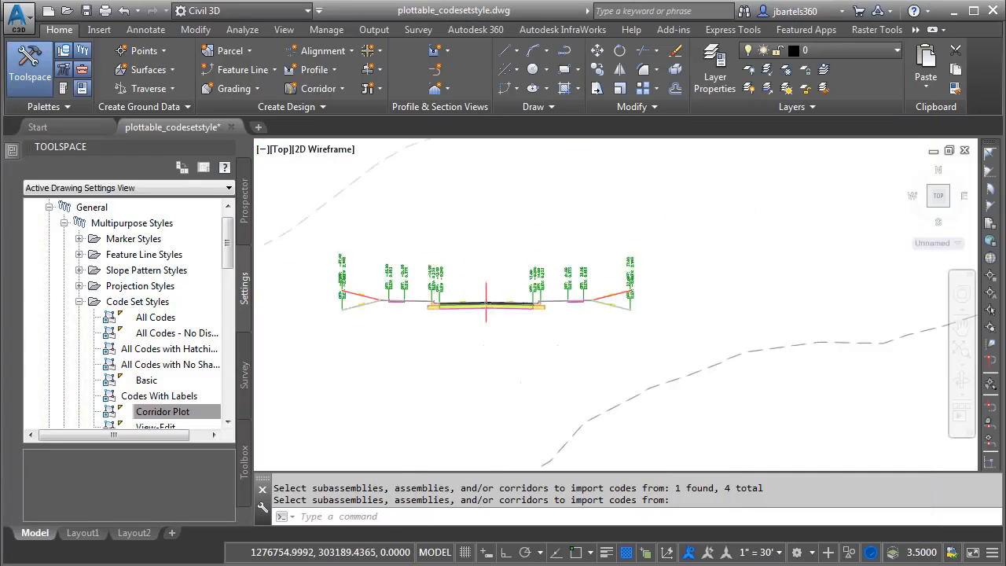
mouse_move(501, 384)
middle_mouse_down()
mouse_move(634, 225)
mouse_move(600, 218)
mouse_move(635, 168)
middle_mouse_up()
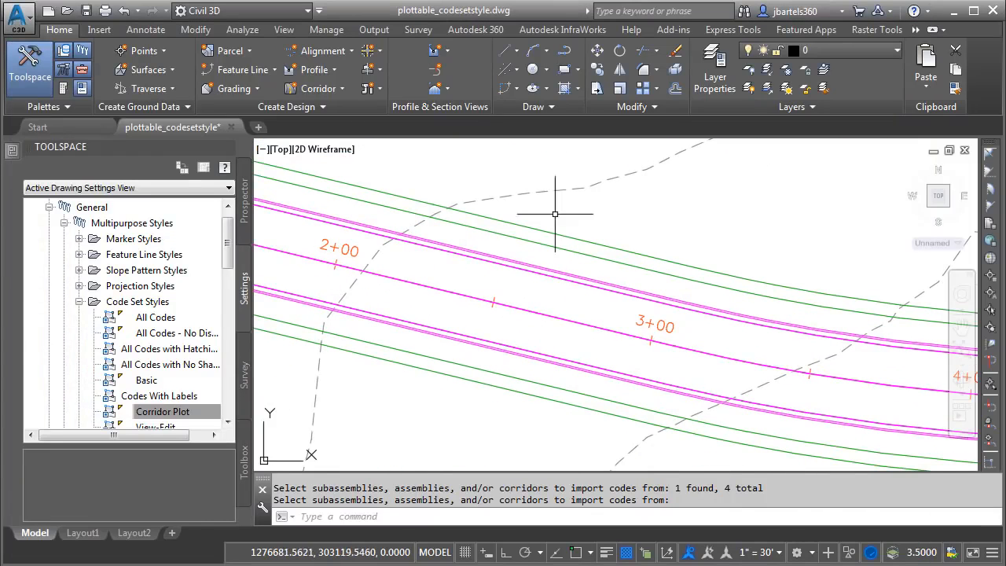
scroll(399, 271, "up", 2)
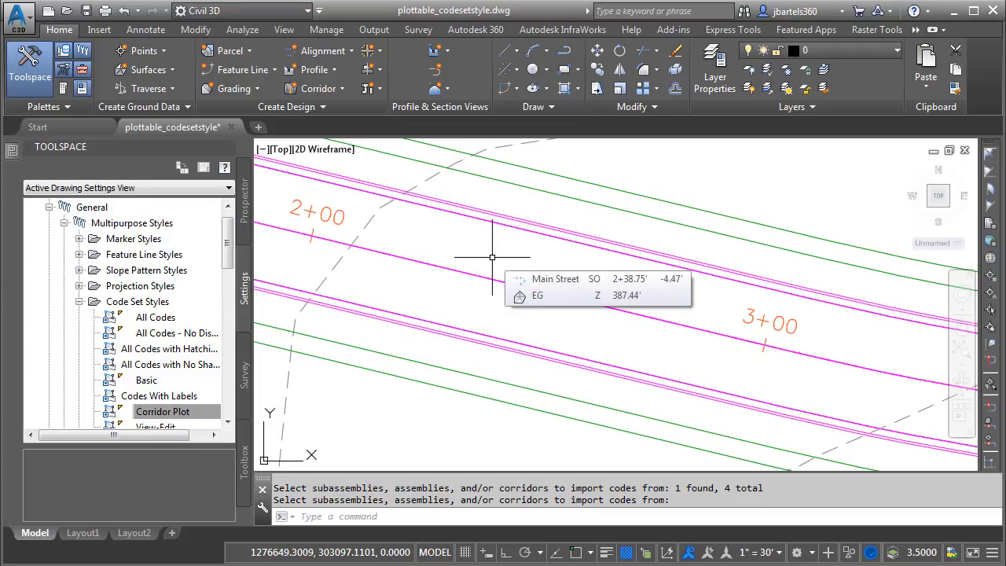
mouse_move(481, 266)
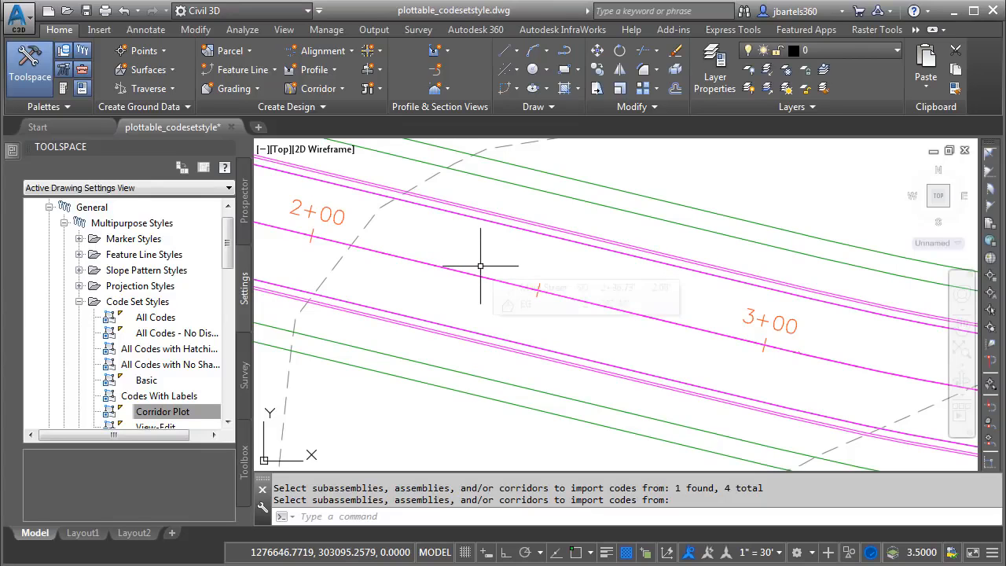
left_click(490, 213)
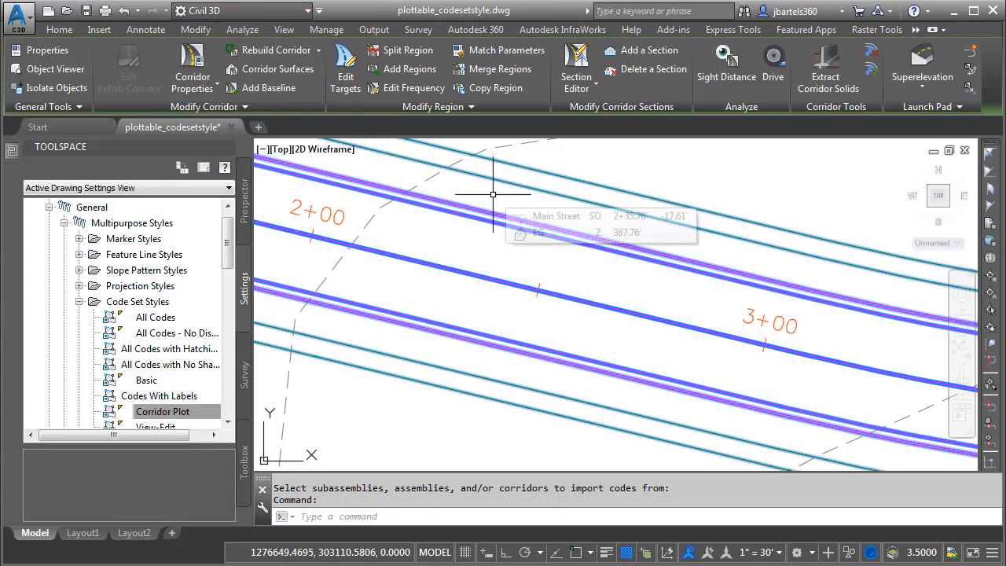
left_click(192, 56)
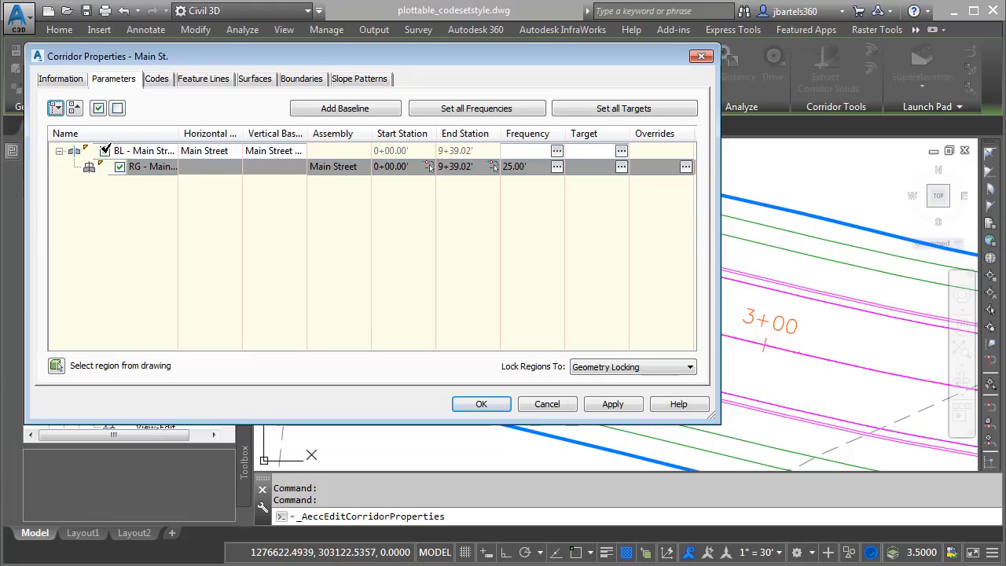
left_click(117, 109)
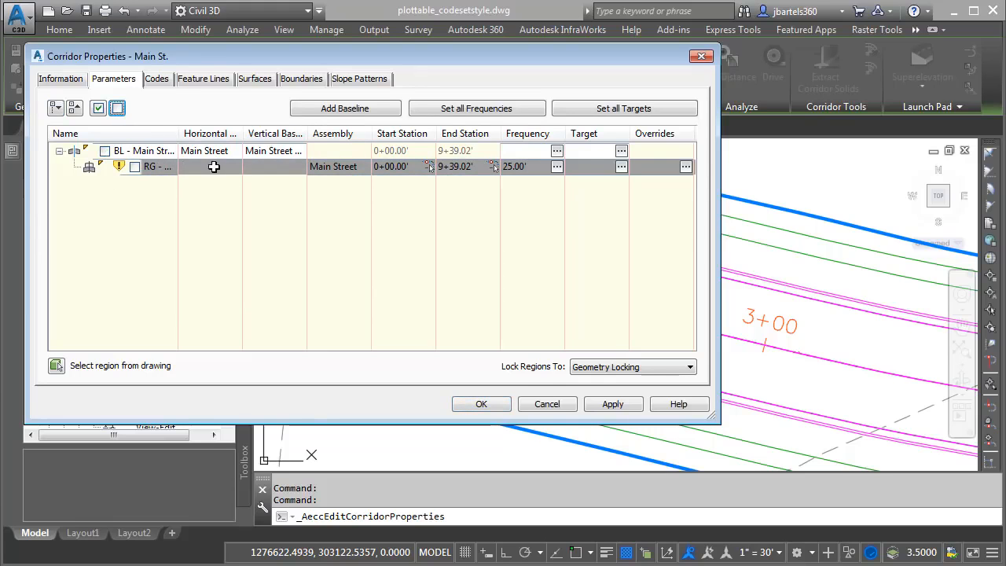
left_click(611, 405)
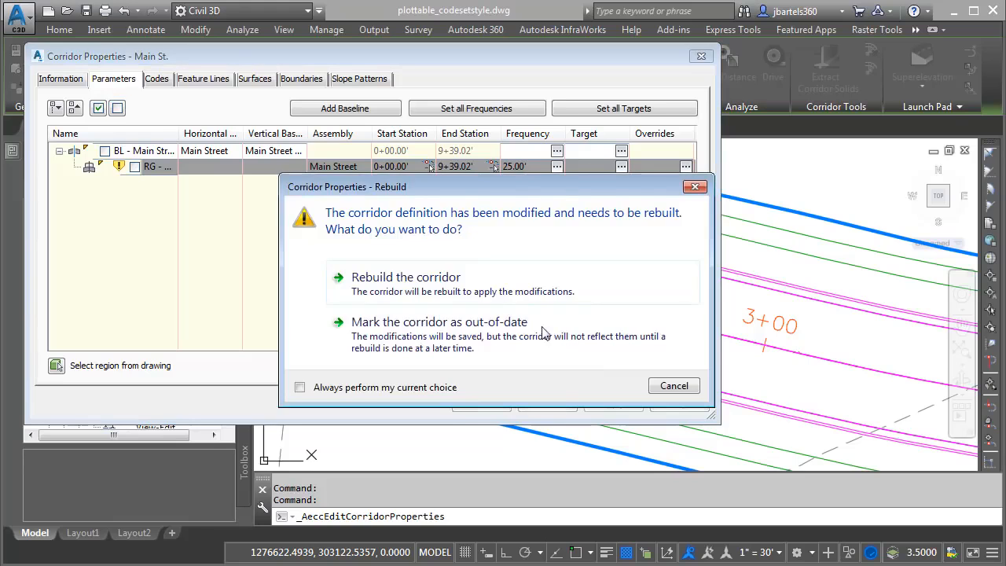
left_click(456, 289)
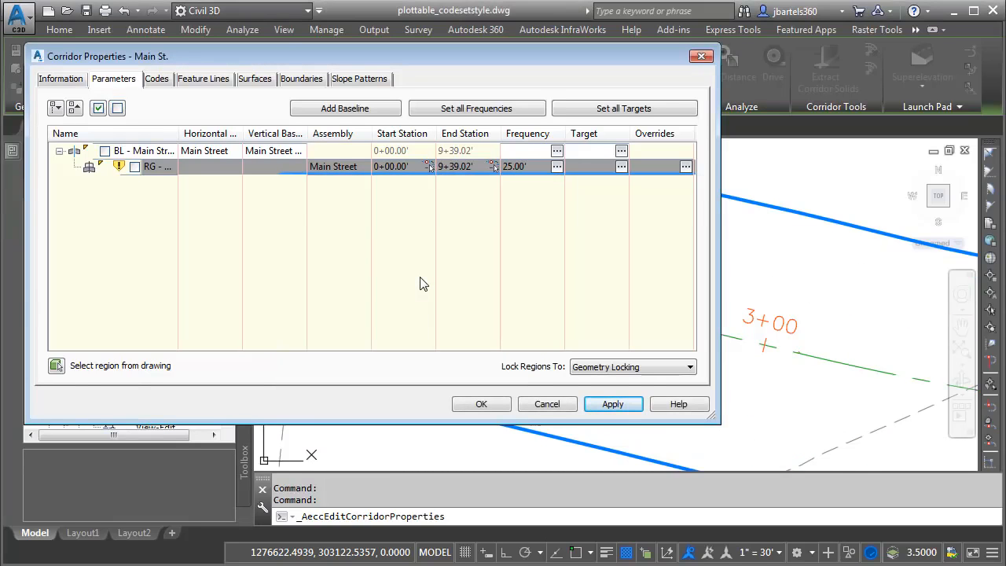
Turn the Main St. baseline and region back on, rebuild the corridor and accept its properties
left_click(117, 162)
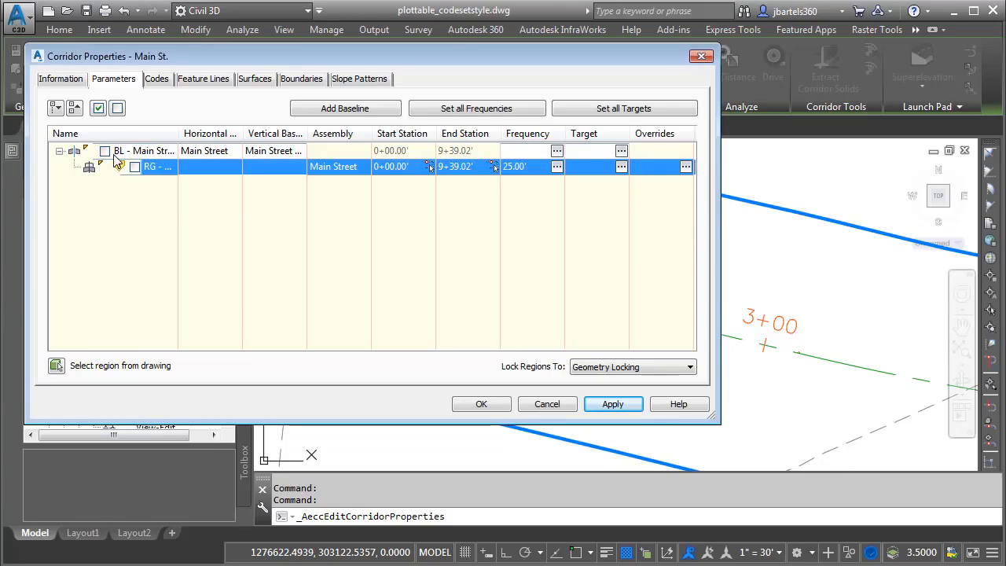
left_click(98, 108)
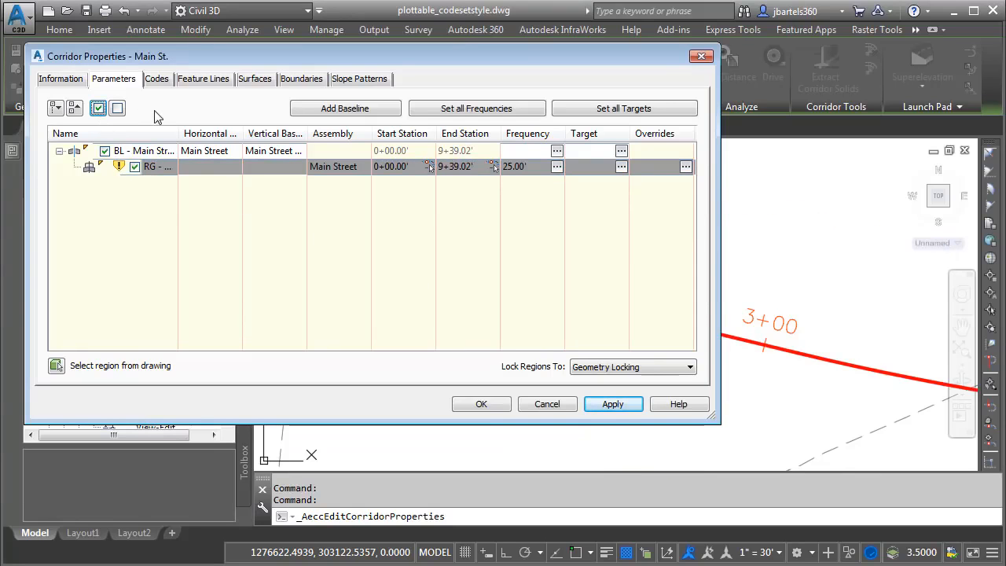
left_click(613, 404)
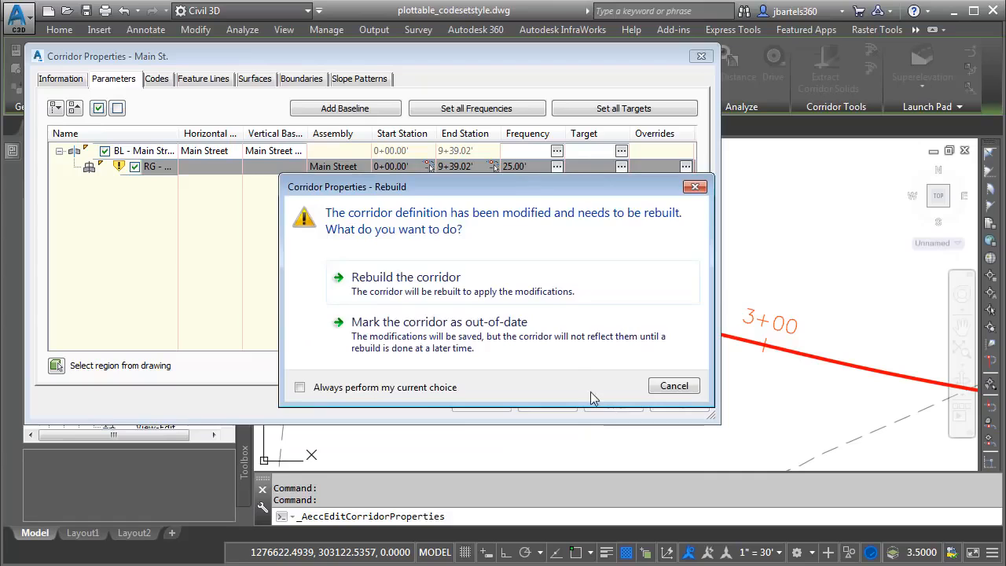
left_click(369, 345)
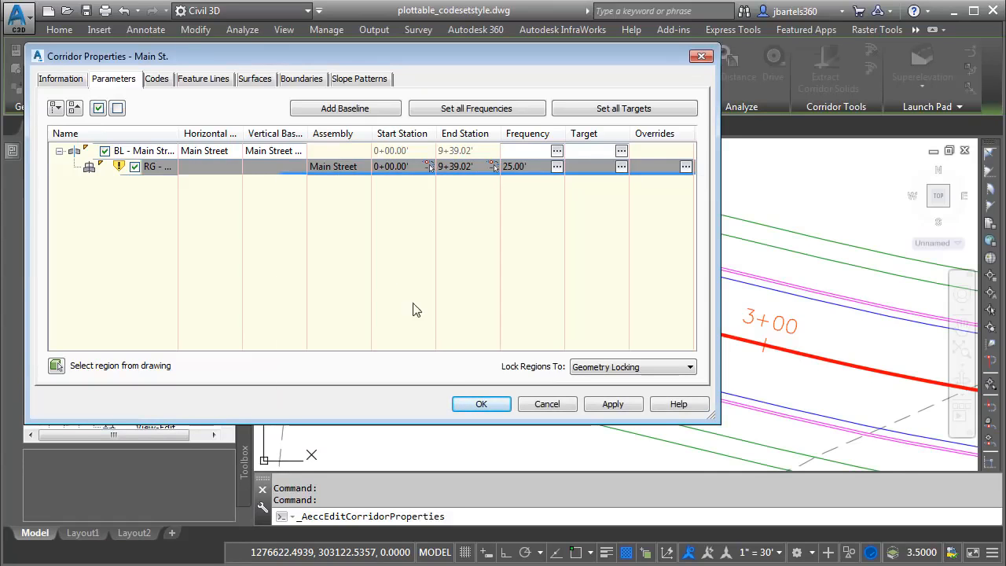
left_click(460, 404)
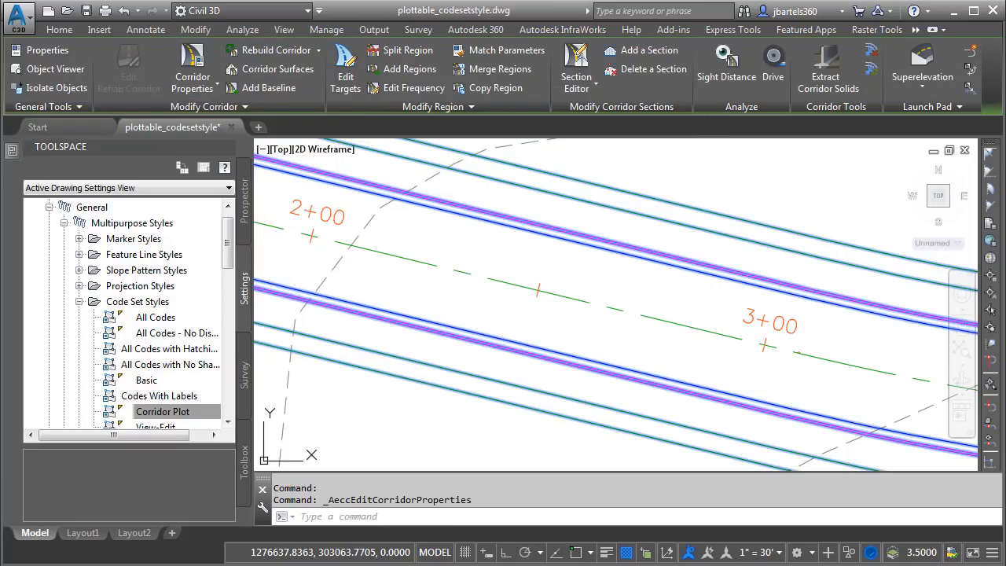
Deselect the corridor and regenerate the whole drawing with REGENALL
key("Escape")
key("Escape")
type("rea")
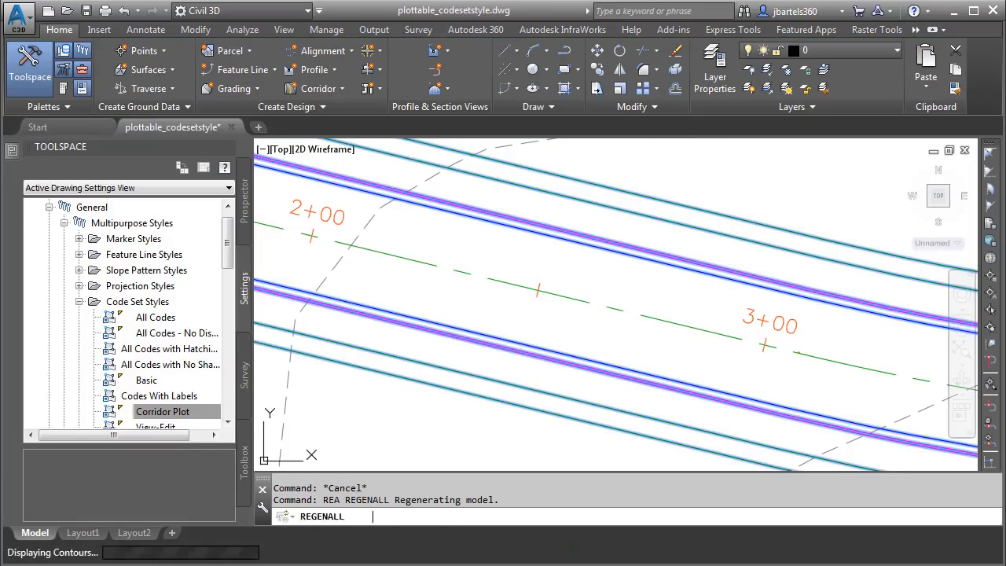
key("Return")
mouse_move(440, 412)
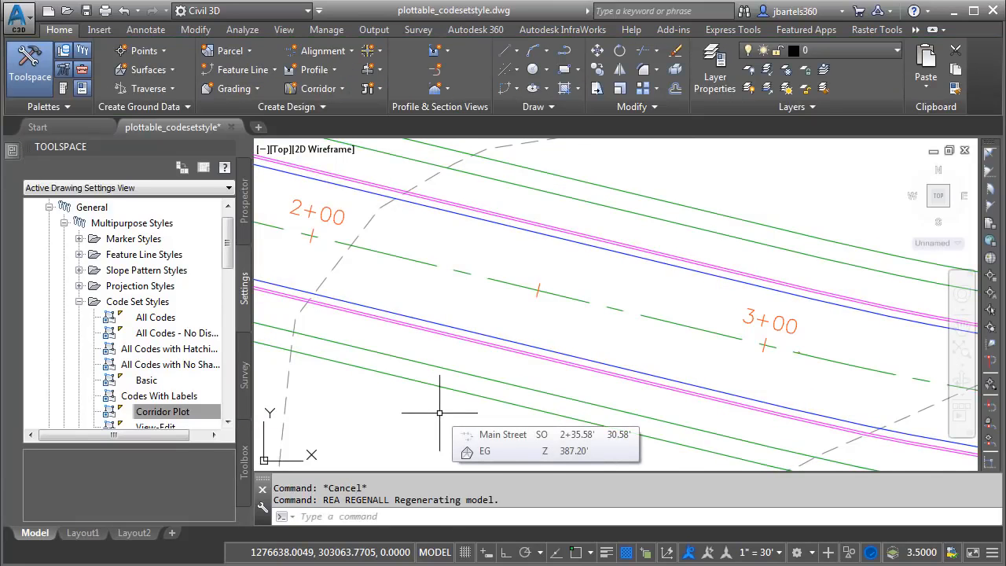
Set the Main St. corridor's code set style to All Codes and clear the selection
middle_click_drag(644, 361, 308, 287)
mouse_move(752, 352)
middle_mouse_down()
mouse_move(579, 330)
mouse_move(272, 331)
mouse_move(751, 349)
middle_mouse_up()
middle_click_drag(466, 320, 665, 357)
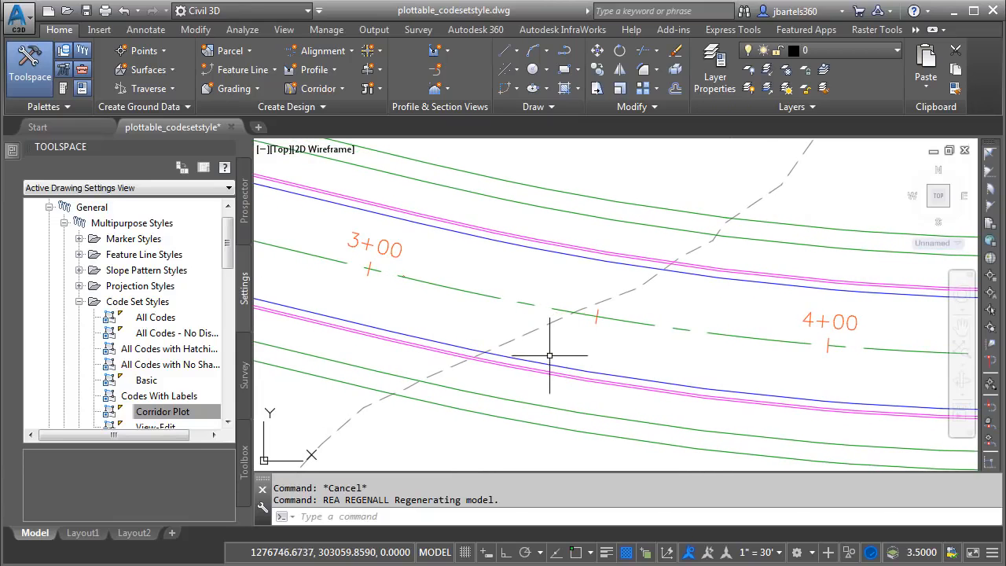
left_click(541, 360)
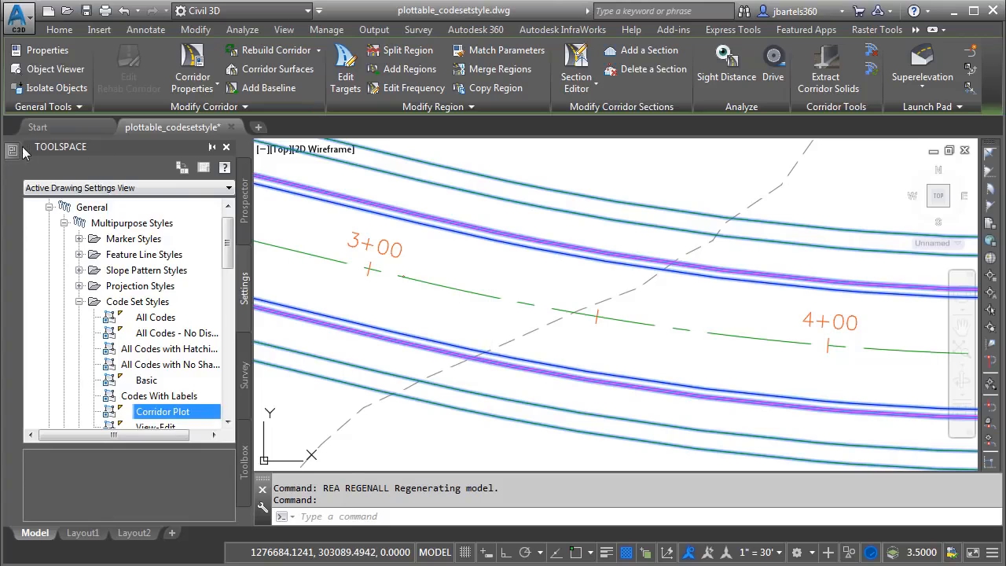
key("ctrl+1")
left_click(256, 399)
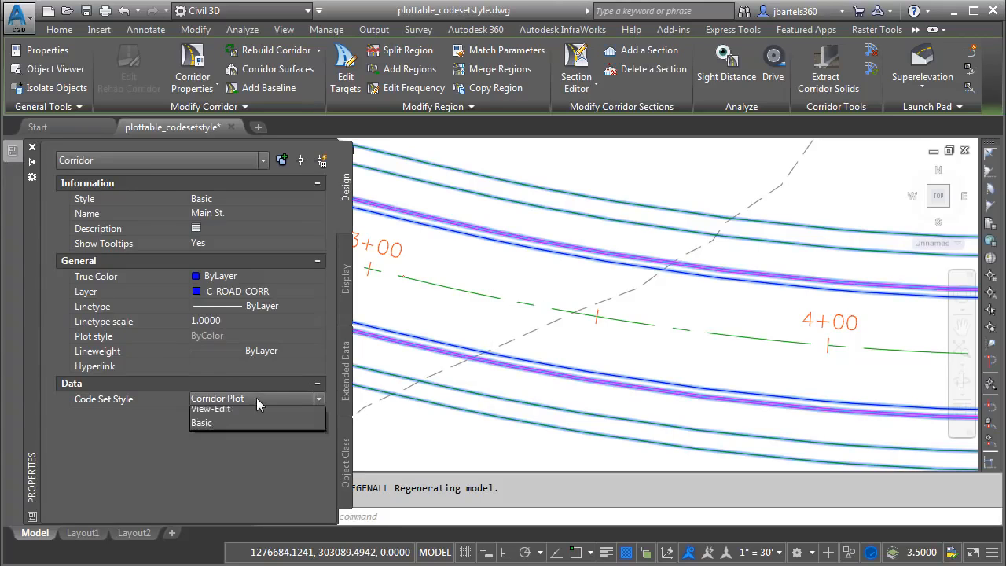
left_click(256, 398)
left_click(234, 427)
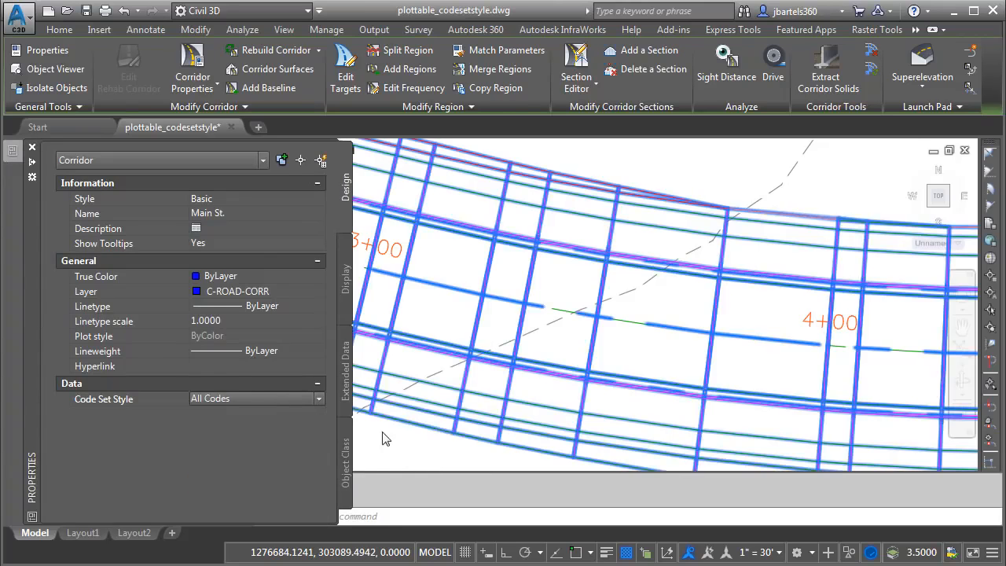
key("ctrl+1")
key("Escape")
key("Escape")
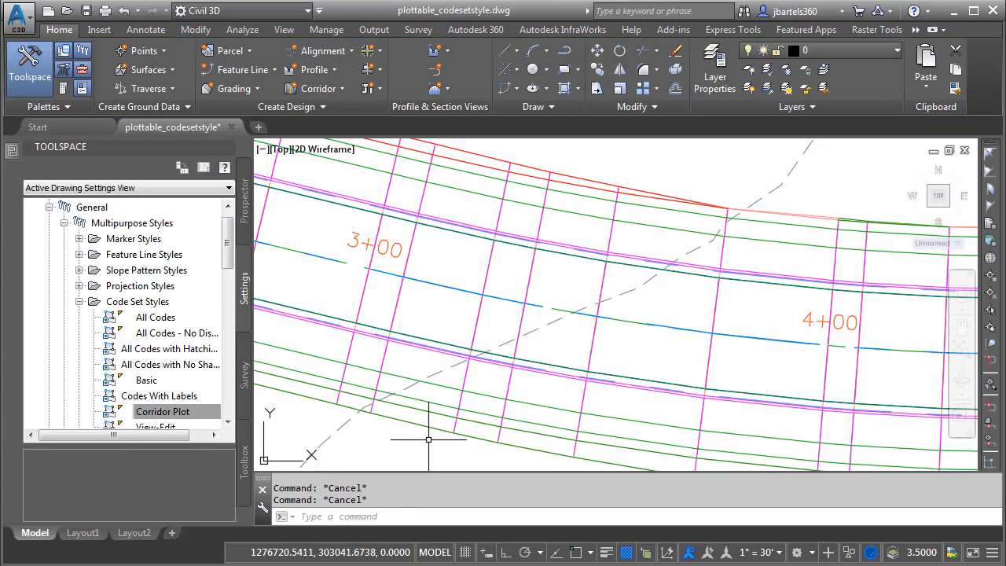
Switch the Main St. corridor from the All Codes style back to Corridor Plot and deselect it
left_click(430, 429)
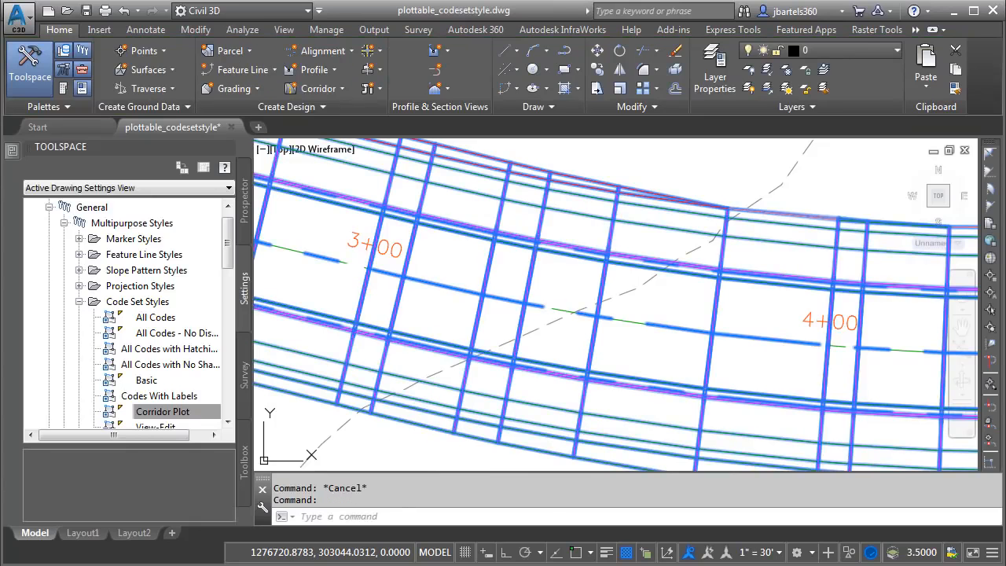
key("ctrl+1")
left_click(240, 400)
left_click(251, 398)
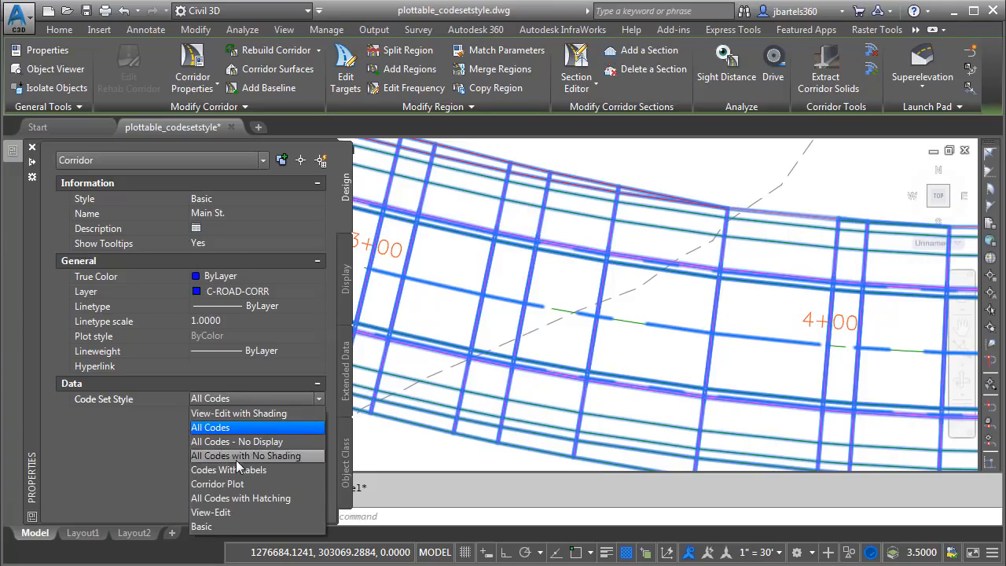
left_click(297, 484)
key("Escape")
key("ctrl+1")
key("Escape")
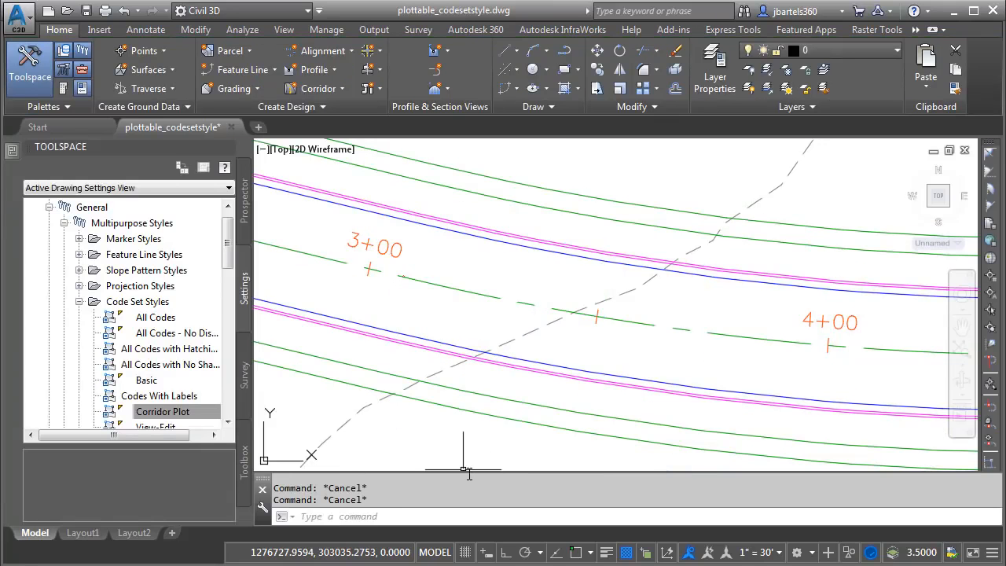